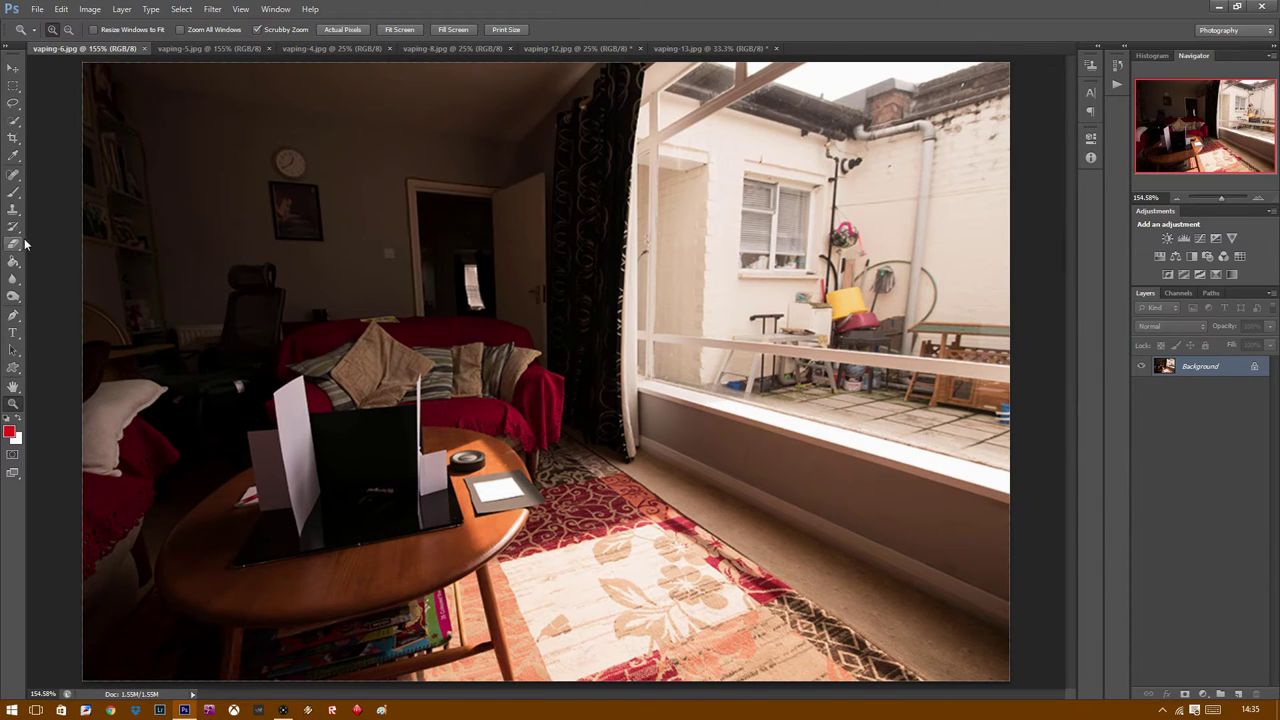
# - Paint a red arrow from the window to the setup, then undo it
pyautogui.click(13, 191)
pyautogui.moveTo(885, 155)
pyautogui.mouseDown()
pyautogui.moveTo(470, 392)
pyautogui.moveTo(463, 417)
pyautogui.moveTo(506, 430)
pyautogui.mouseUp()
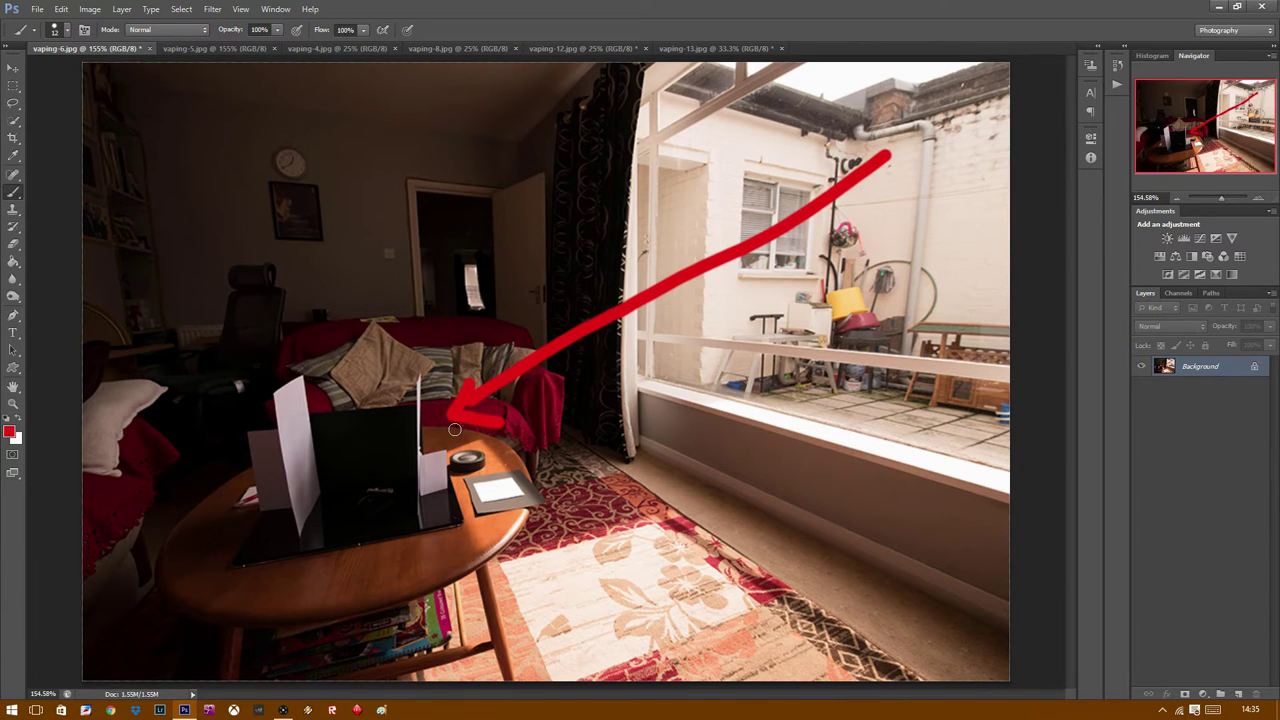
pyautogui.hotkey('ctrl', 'alt', 'z')
pyautogui.hotkey('ctrl', 'alt', 'z')
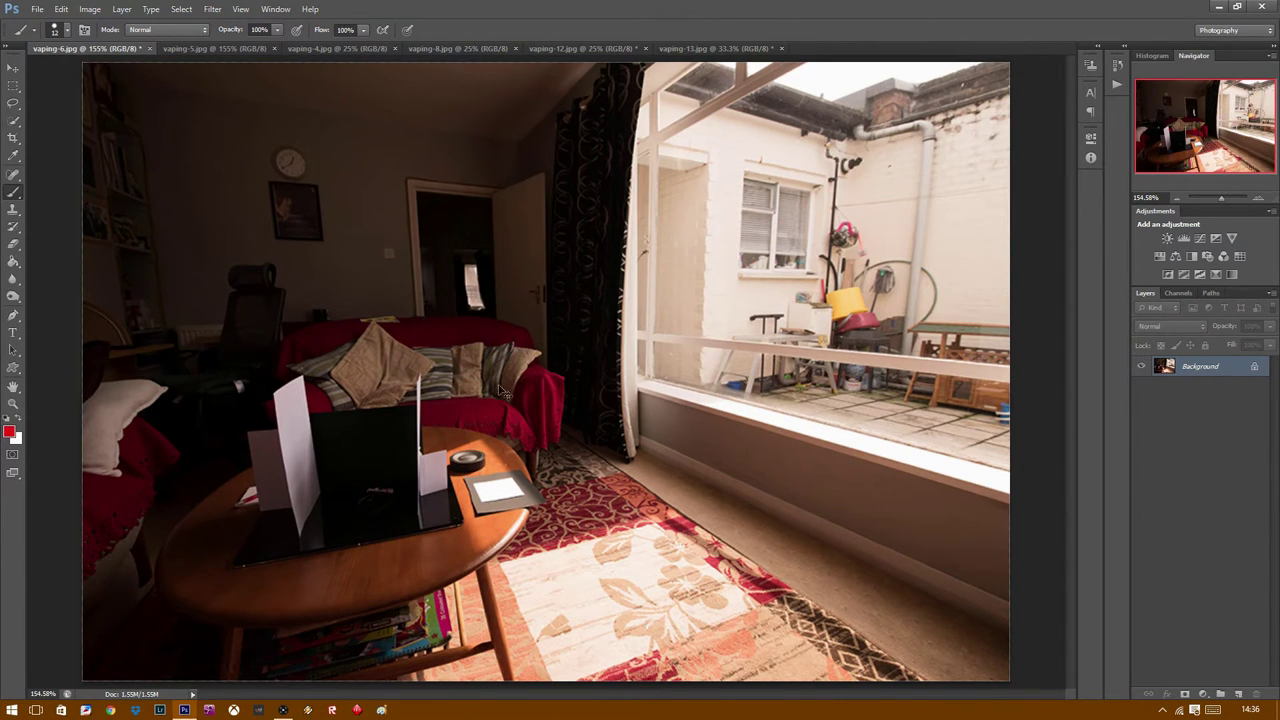
# - On vaping-5.jpg, paint a stroke below the vape and a cross over the right sheet, then undo both
pyautogui.click(189, 52)
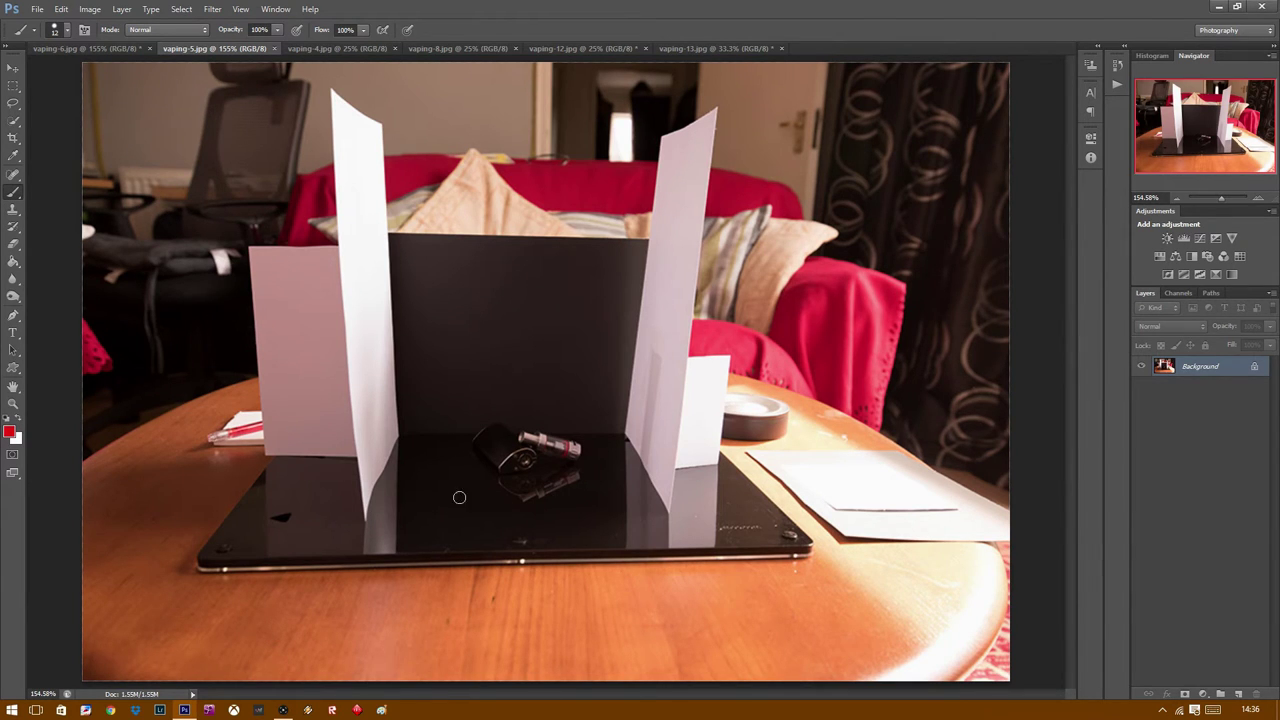
pyautogui.moveTo(480, 500); pyautogui.dragTo(587, 500)
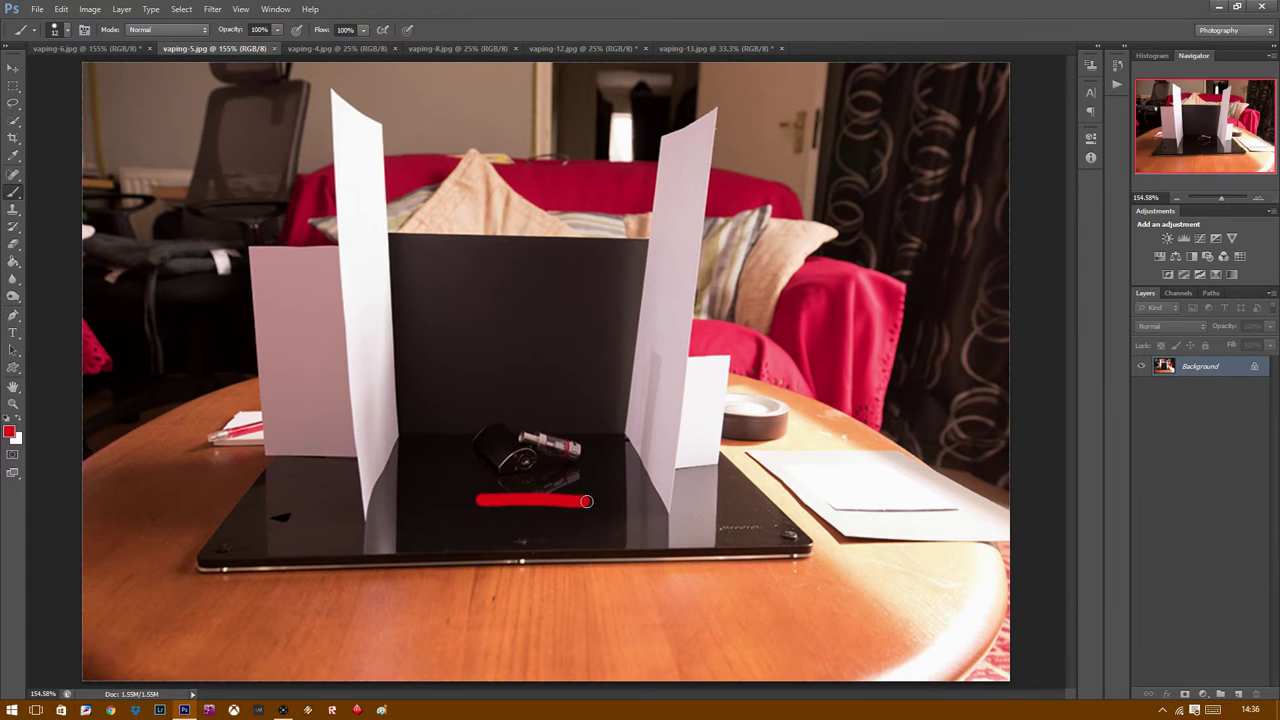
pyautogui.hotkey('ctrl', 'z')
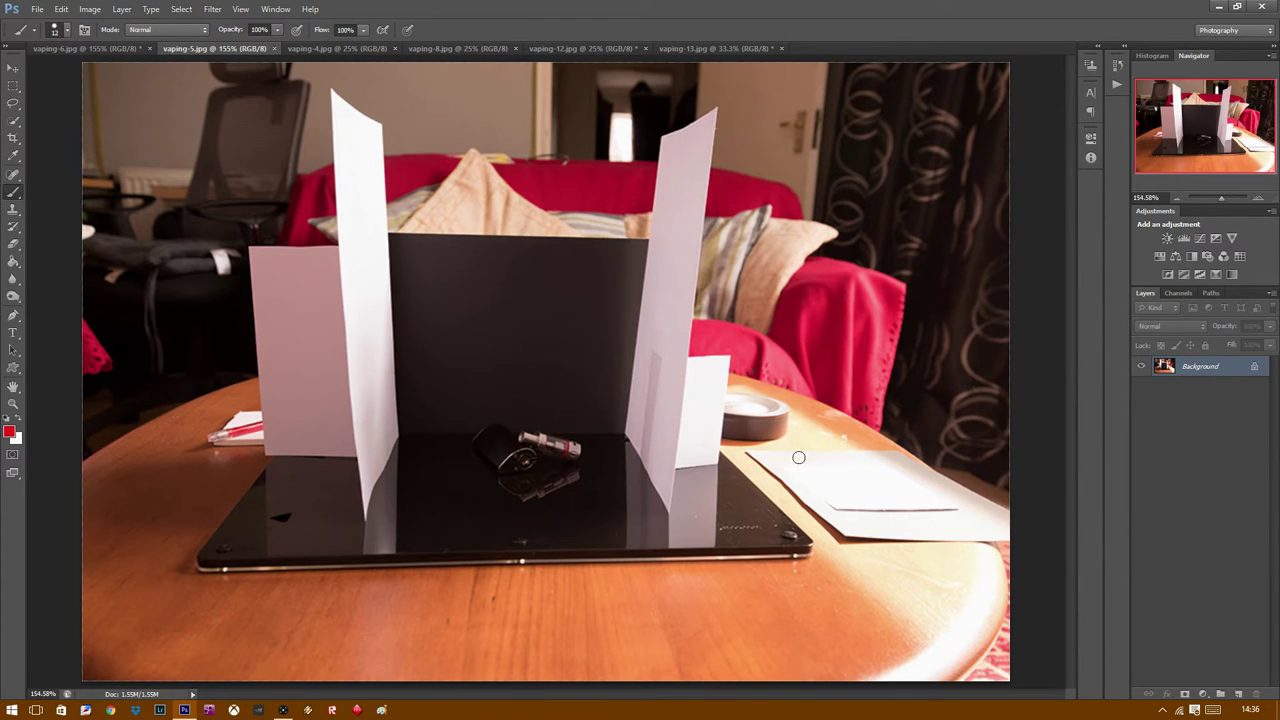
pyautogui.moveTo(806, 452); pyautogui.dragTo(892, 560)
pyautogui.moveTo(879, 486); pyautogui.dragTo(815, 544)
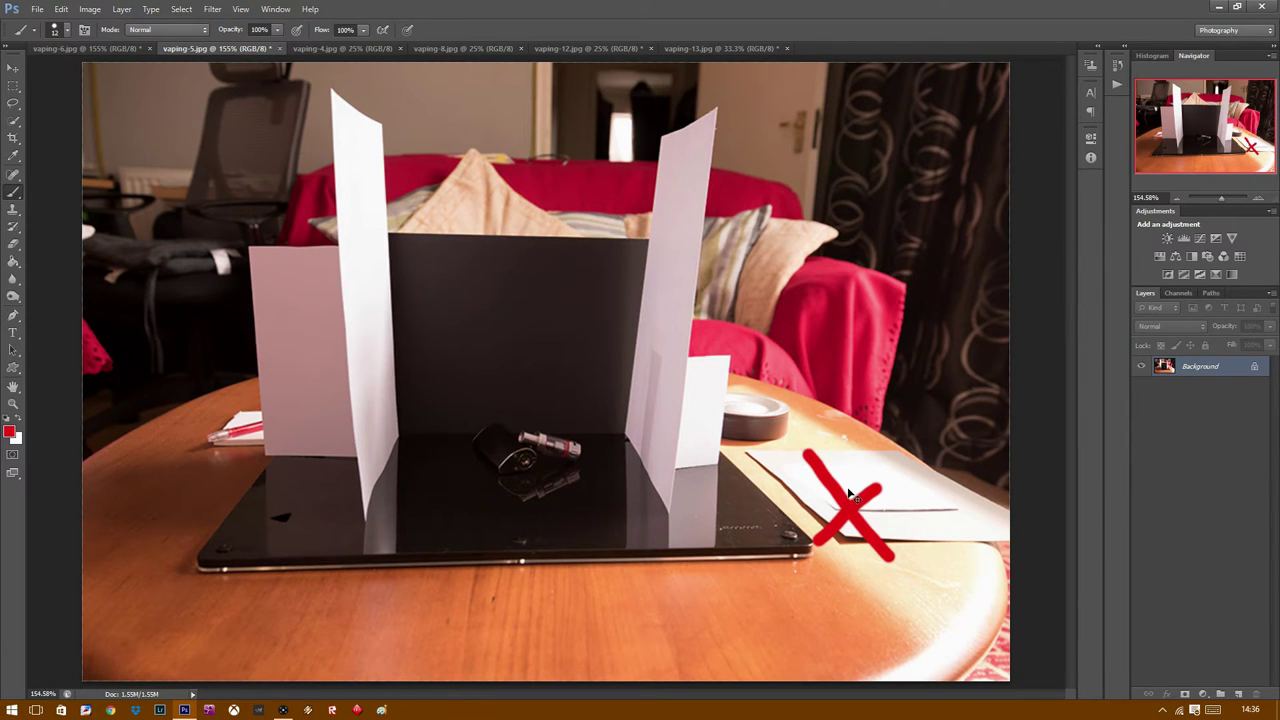
pyautogui.hotkey('ctrl', 'alt', 'z')
pyautogui.hotkey('ctrl', 'alt', 'z')
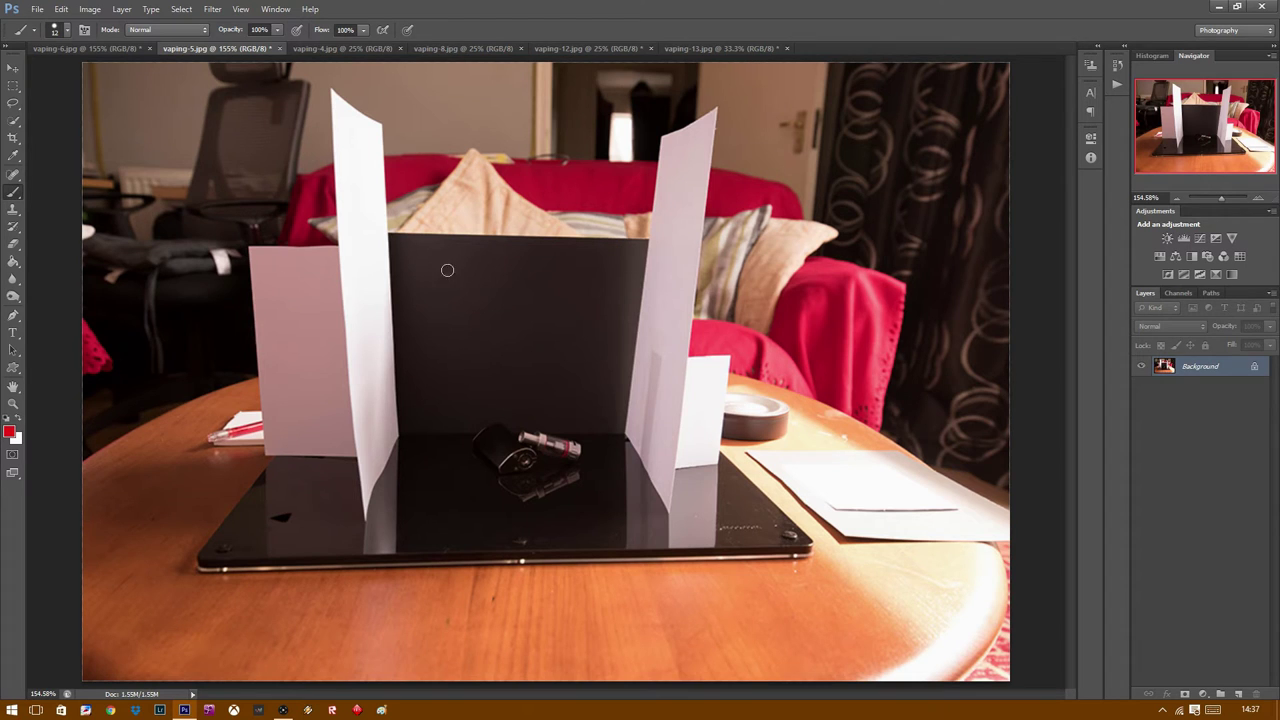
pyautogui.click(17, 407)
# - Drag-zoom onto the vape device between the white cards to about 300%
pyautogui.moveTo(503, 467); pyautogui.dragTo(505, 460)
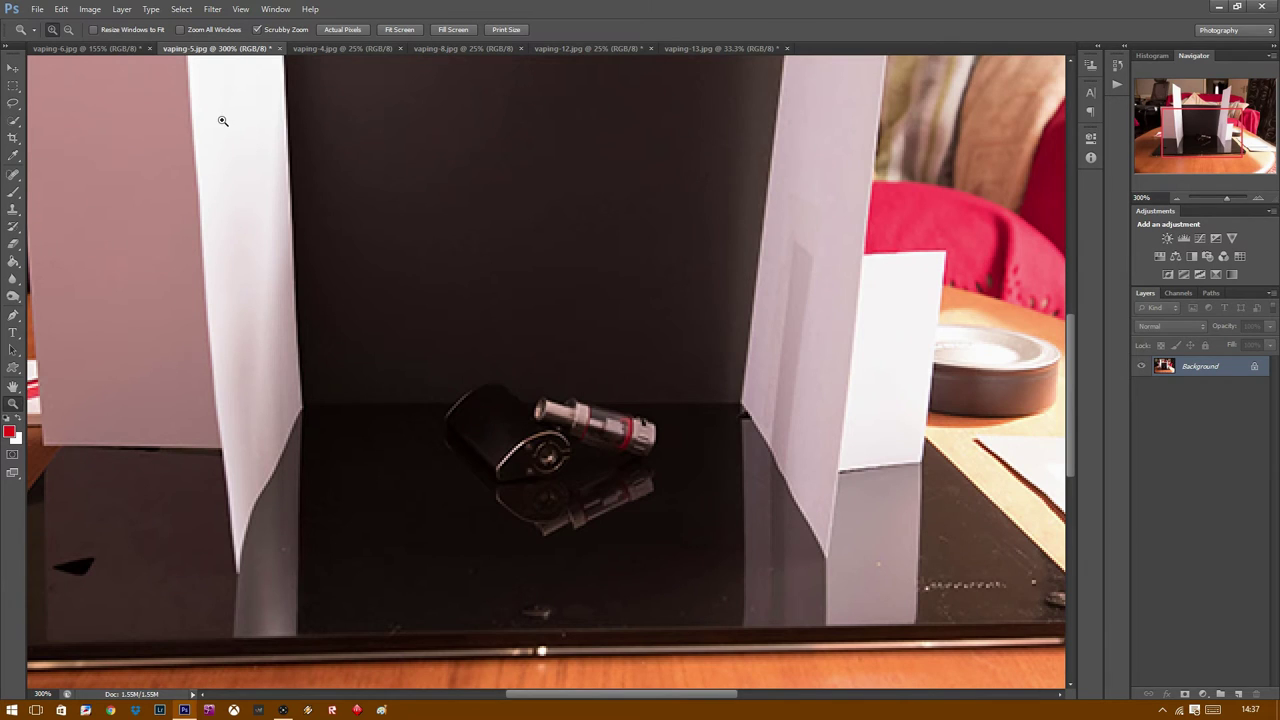
# - Zoom twice on the device in vaping-4.jpg, fit it to screen, then show vaping-8.jpg
pyautogui.click(311, 50)
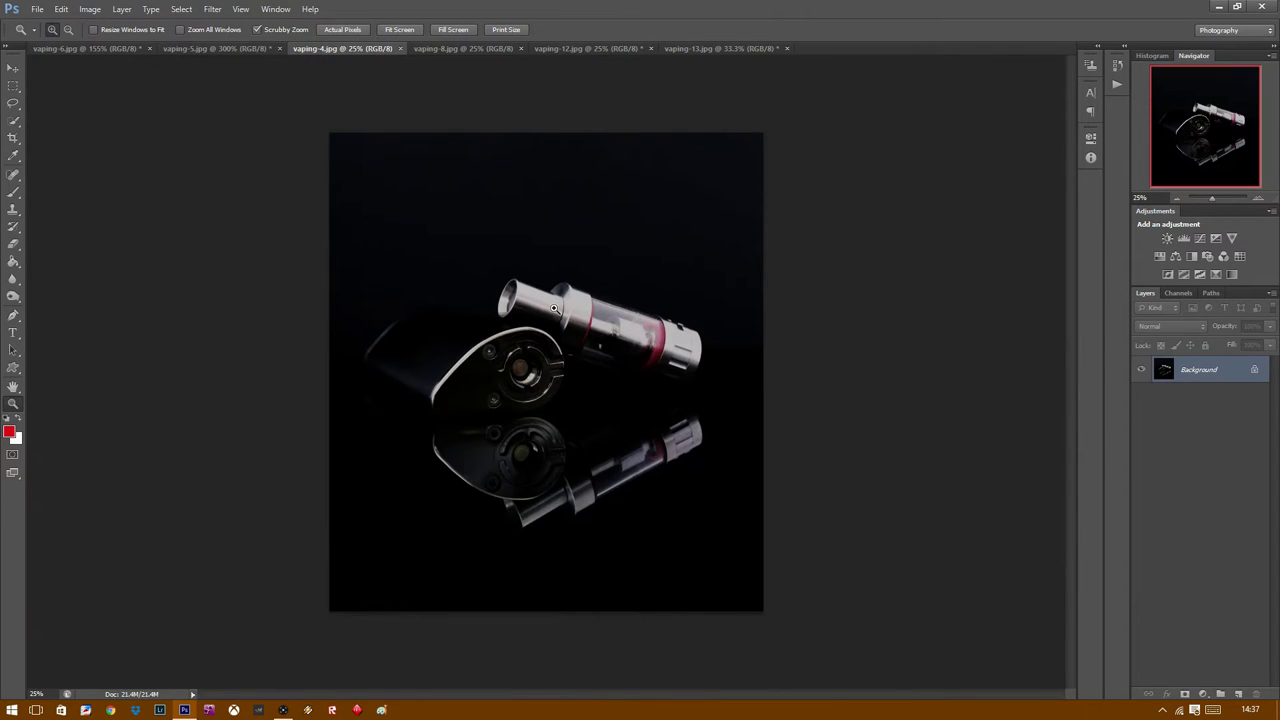
pyautogui.click(532, 378)
pyautogui.click(531, 377)
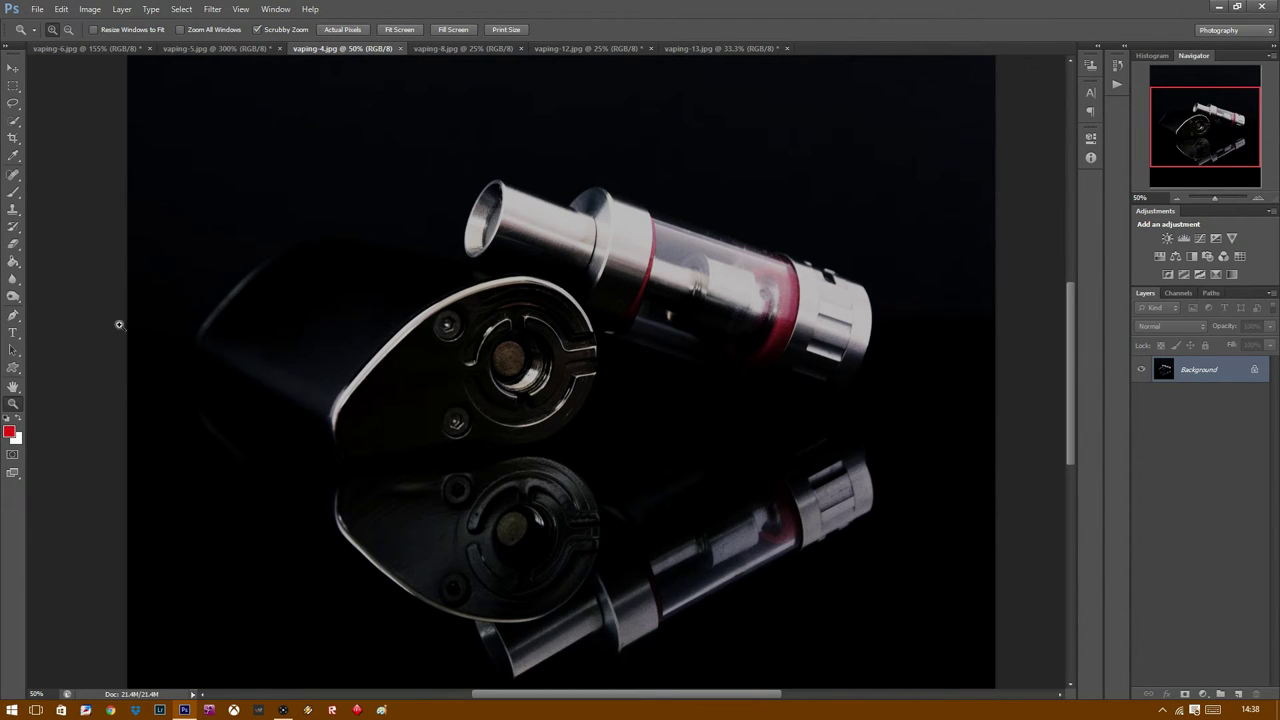
pyautogui.click(403, 31)
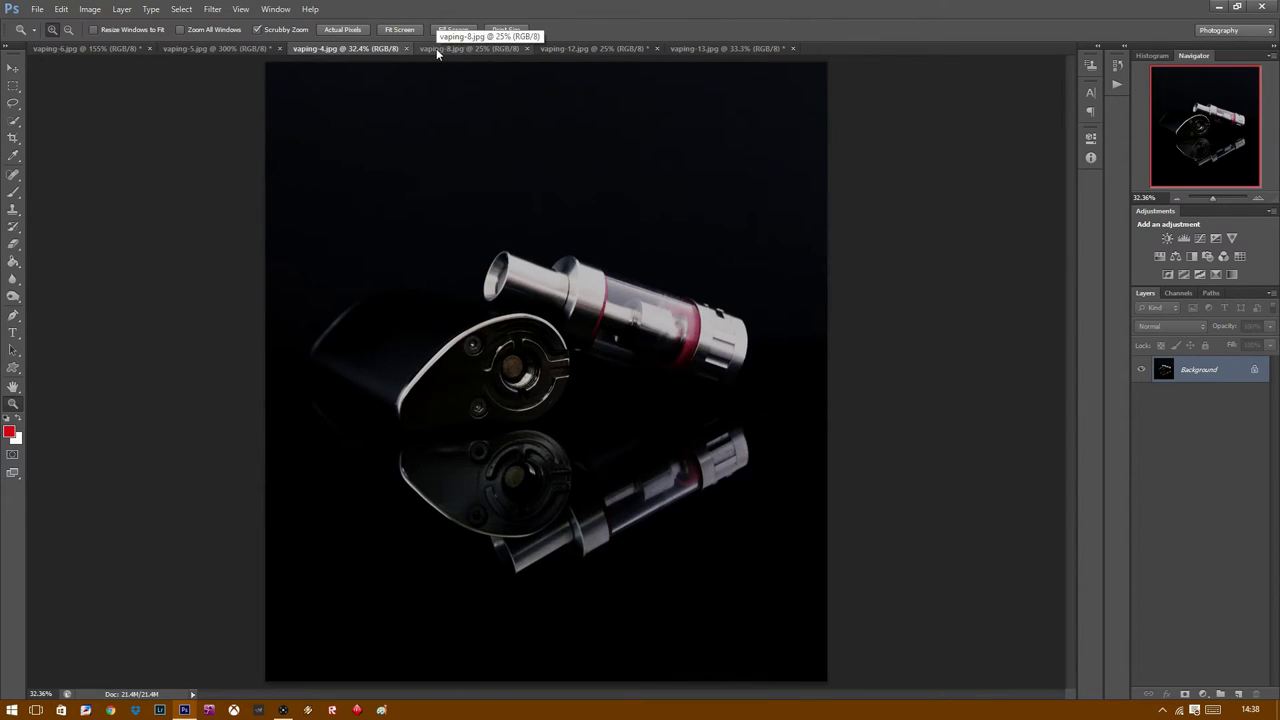
pyautogui.click(437, 48)
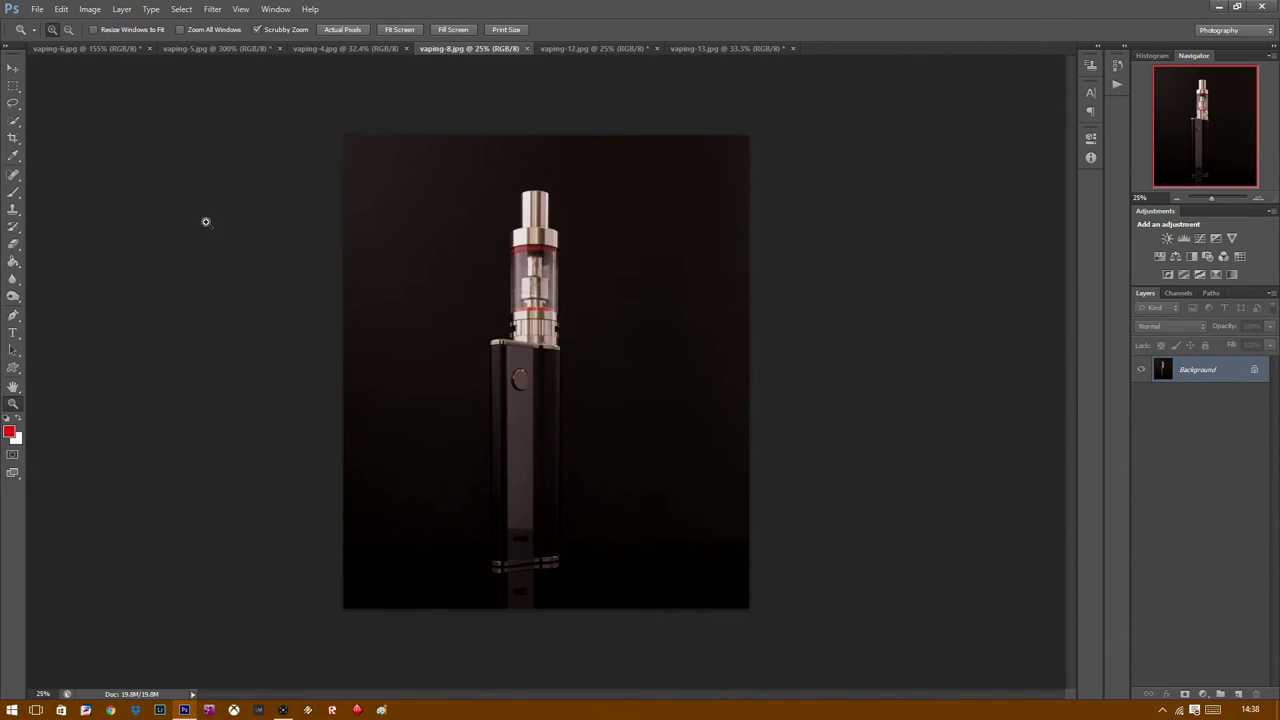
# - Zoom in on the upright vape and paint red lines down the atomizer's left and right edges
pyautogui.click(549, 219)
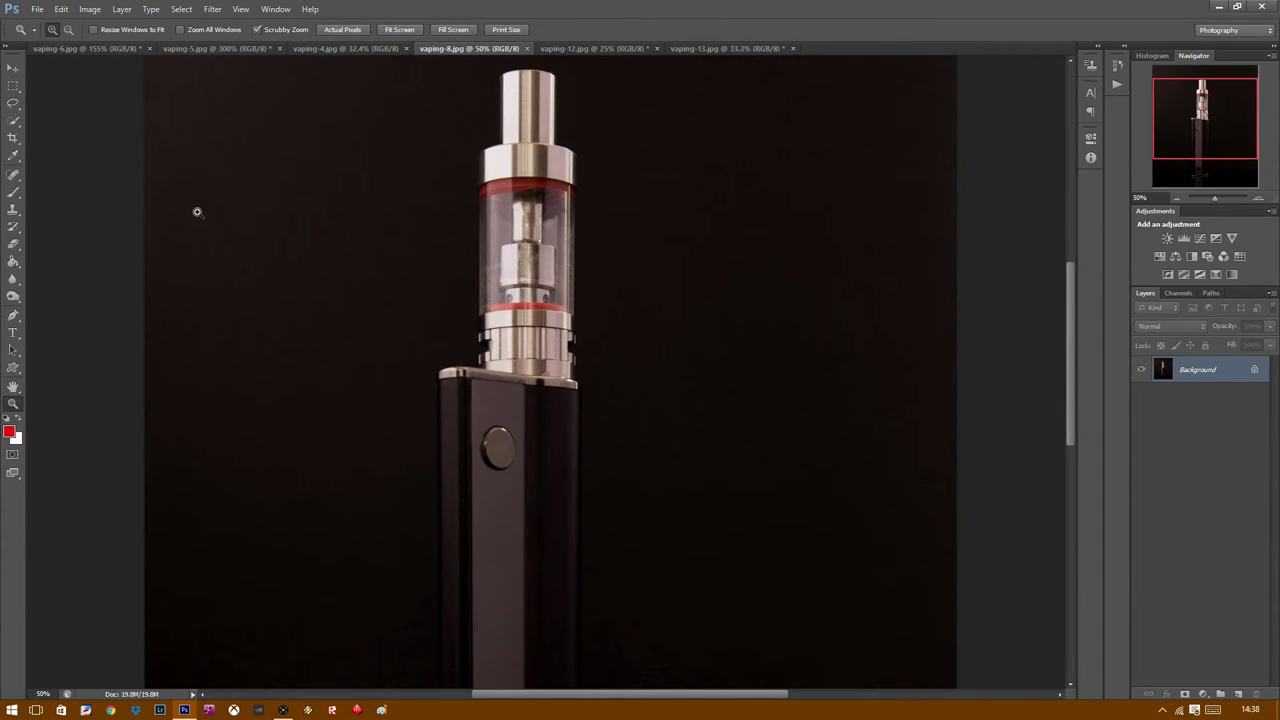
pyautogui.click(14, 193)
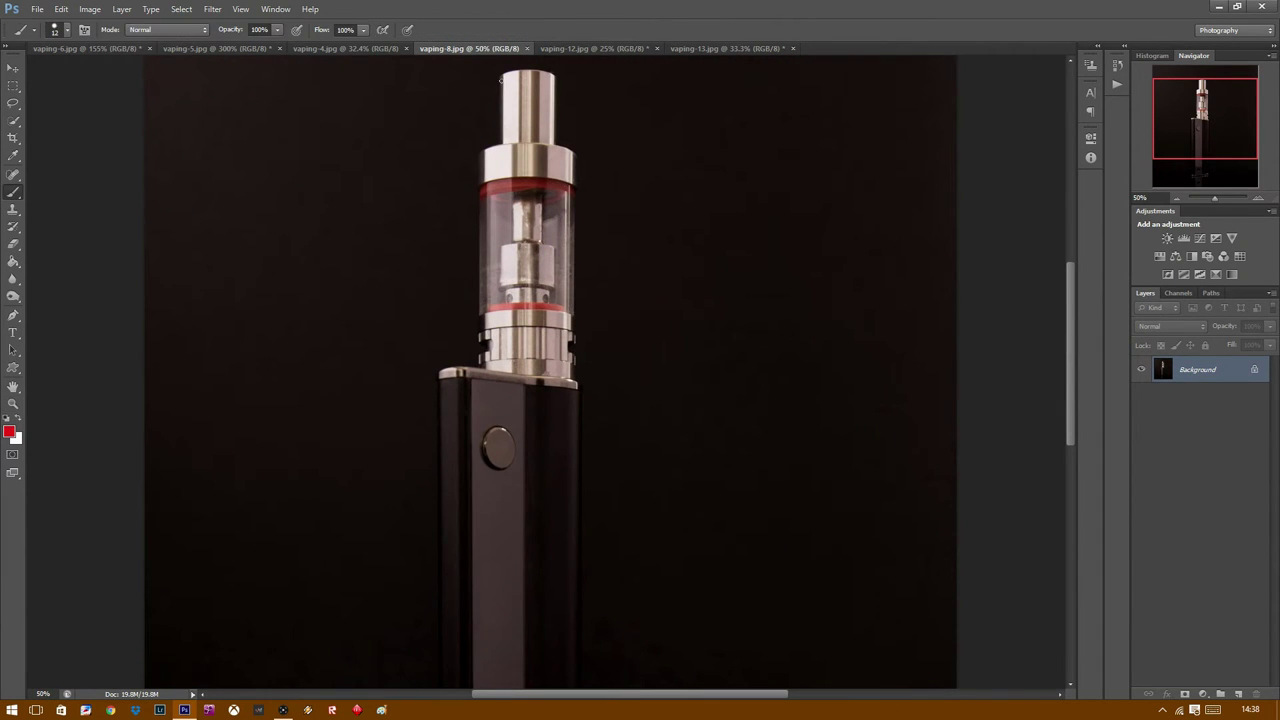
pyautogui.moveTo(492, 78); pyautogui.dragTo(499, 322)
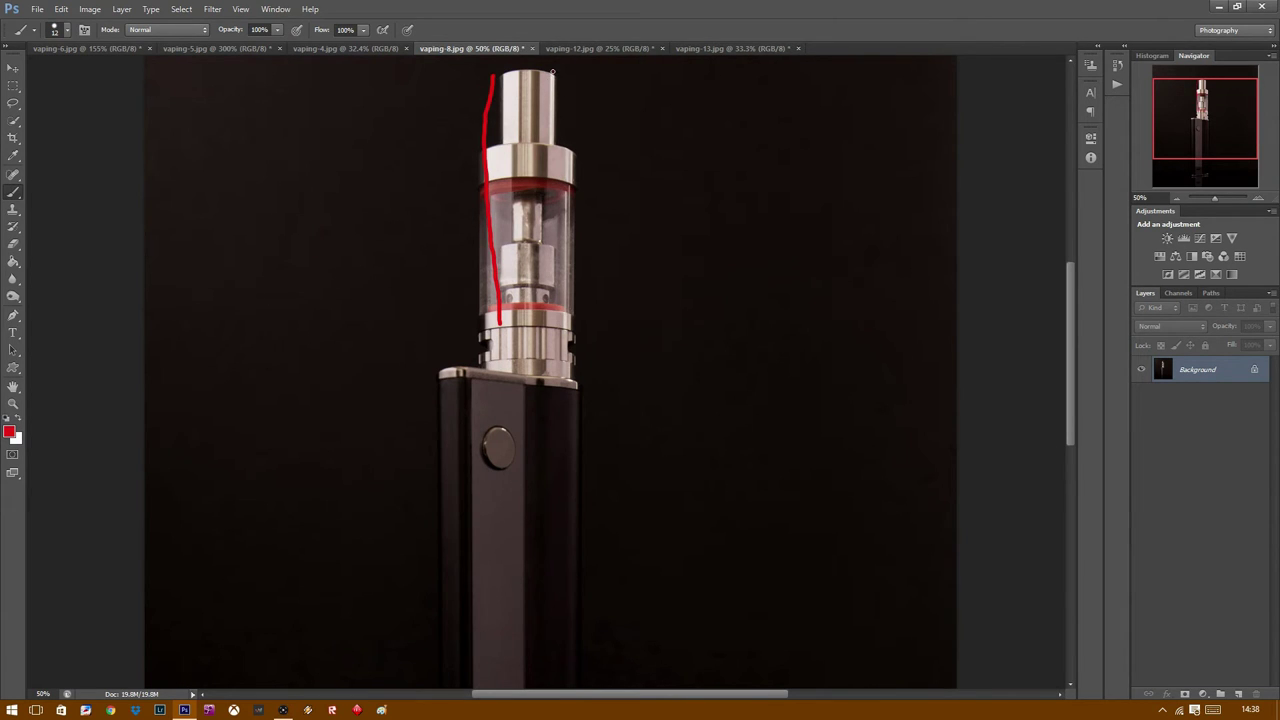
pyautogui.moveTo(565, 138); pyautogui.dragTo(590, 313)
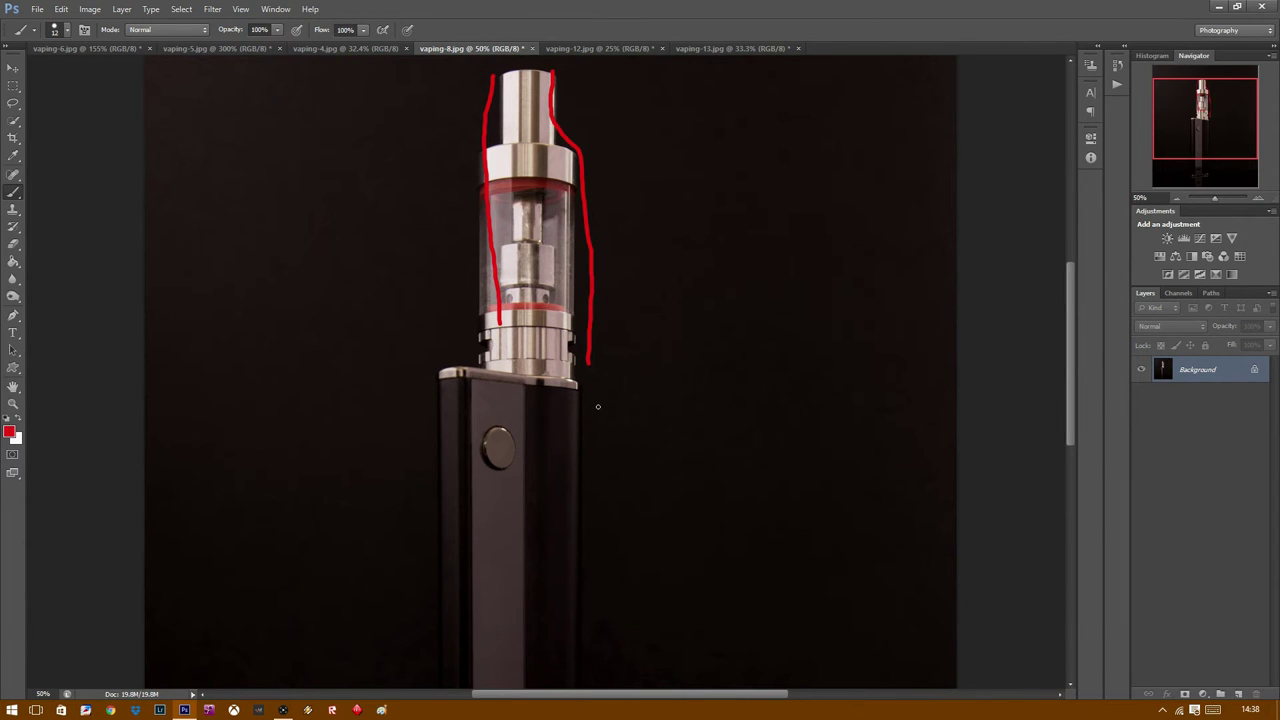
pyautogui.moveTo(1072, 360); pyautogui.dragTo(1072, 385)
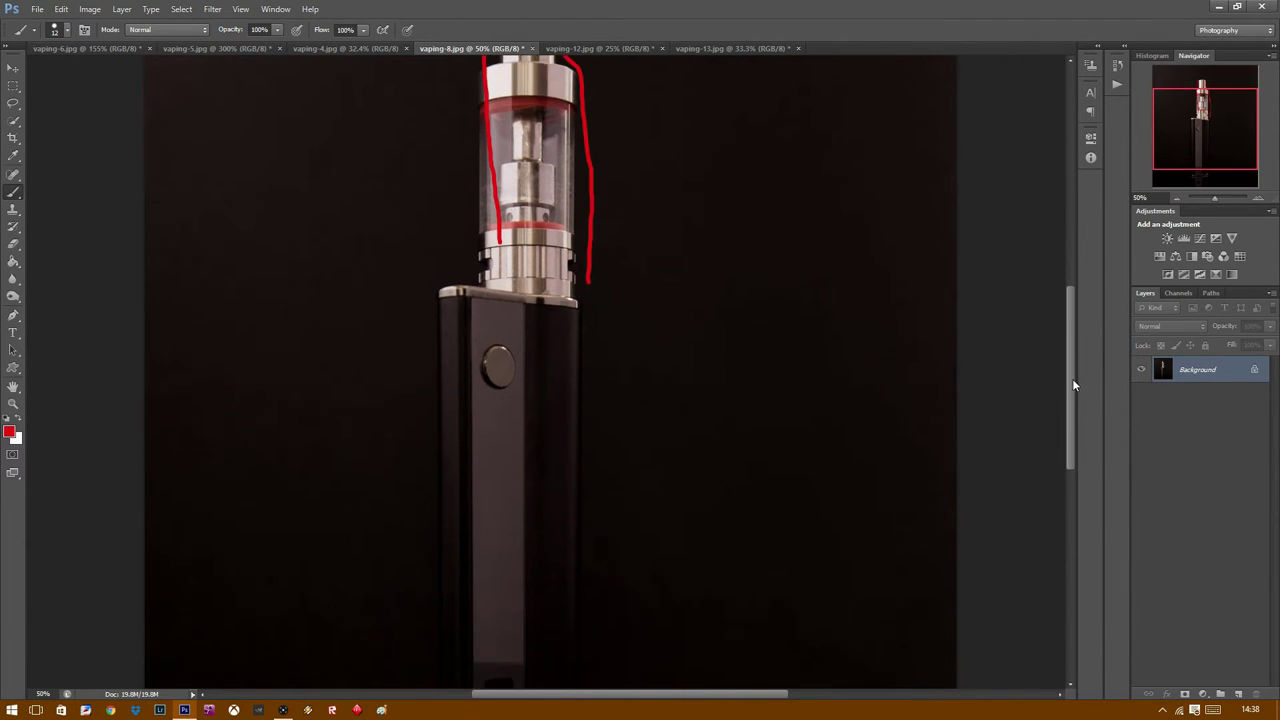
# - On vaping-5.jpg, paint a red cross and arrows across the white cards and backdrop
pyautogui.click(103, 49)
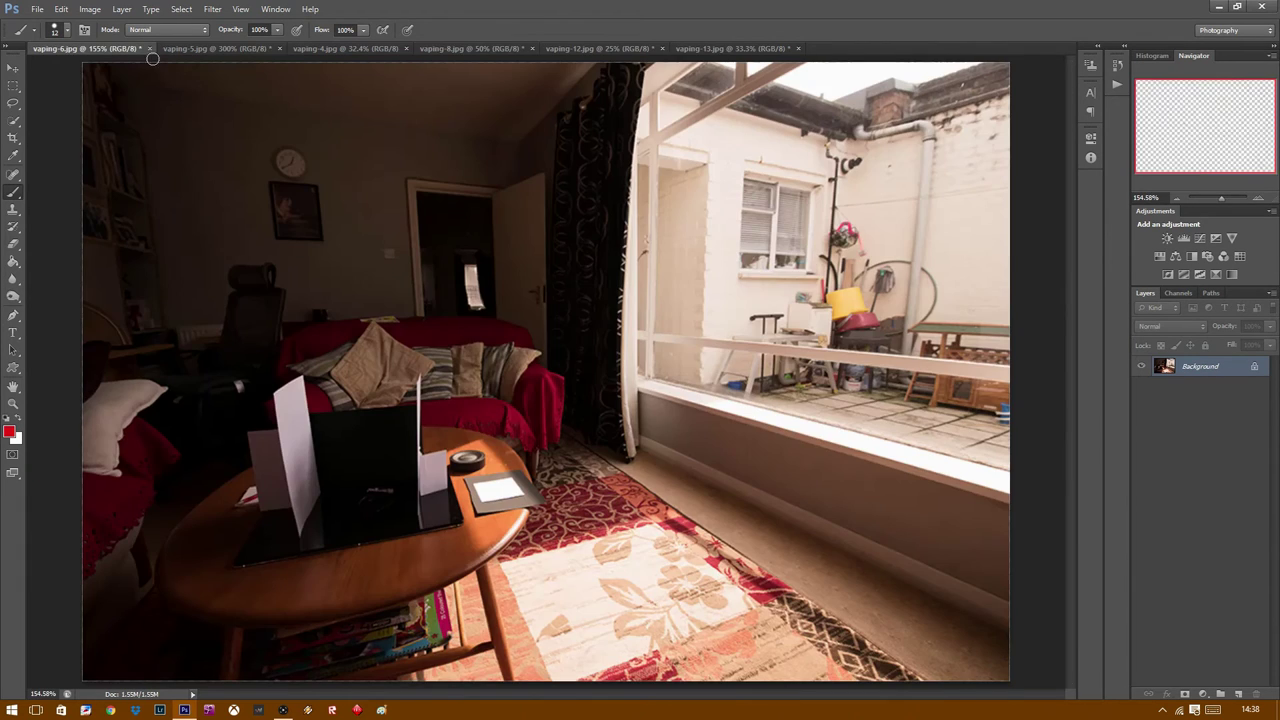
pyautogui.click(215, 48)
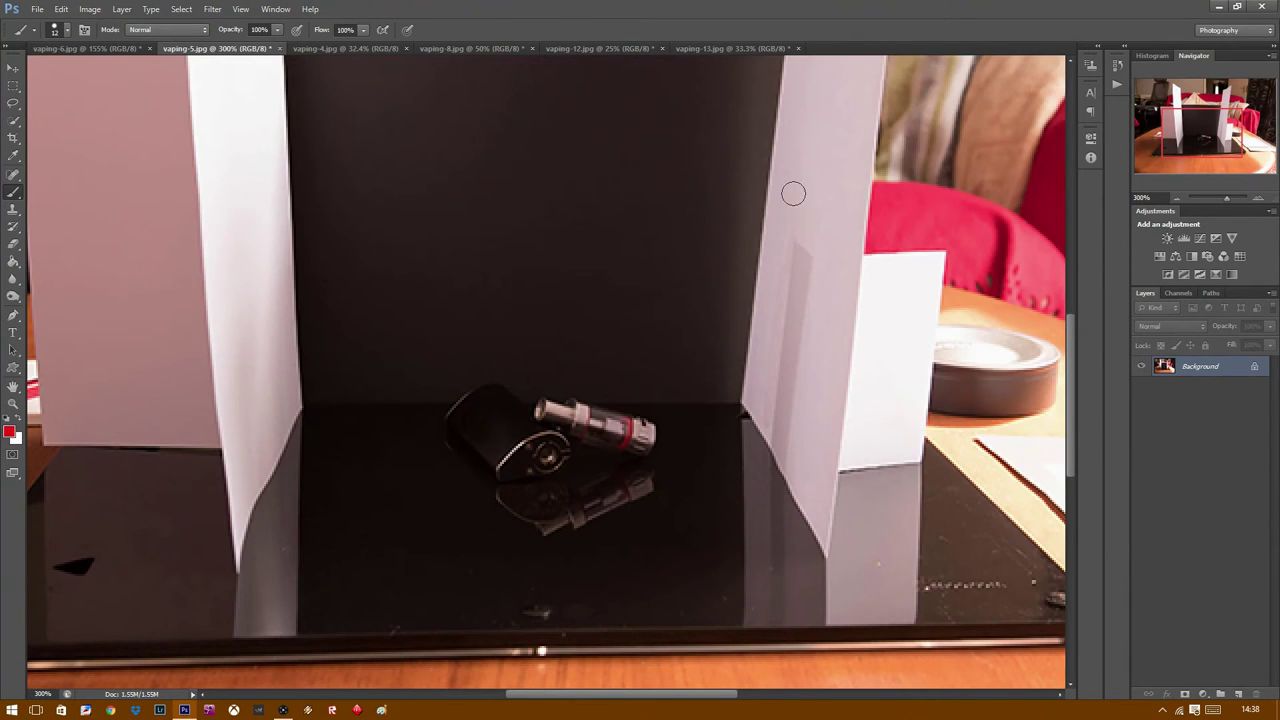
pyautogui.moveTo(816, 140)
pyautogui.mouseDown()
pyautogui.moveTo(830, 297)
pyautogui.moveTo(866, 172)
pyautogui.mouseUp()
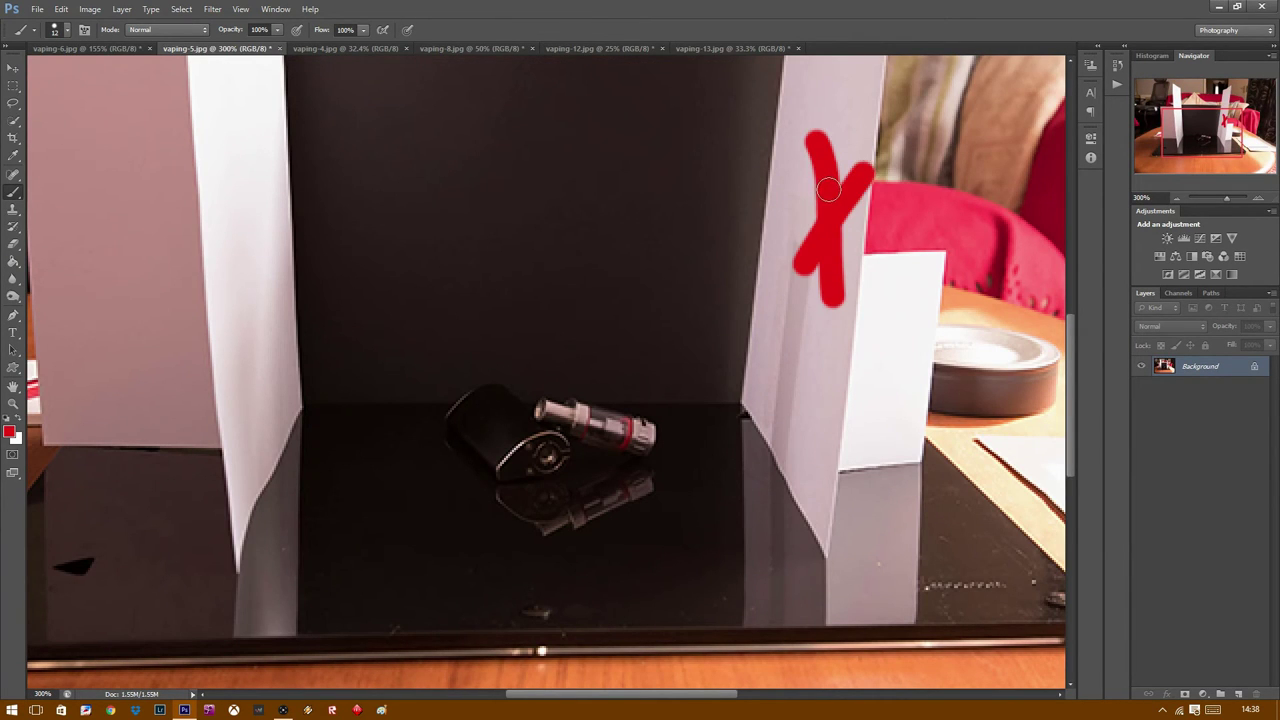
pyautogui.moveTo(788, 398)
pyautogui.mouseDown()
pyautogui.moveTo(865, 560)
pyautogui.moveTo(820, 518)
pyautogui.mouseUp()
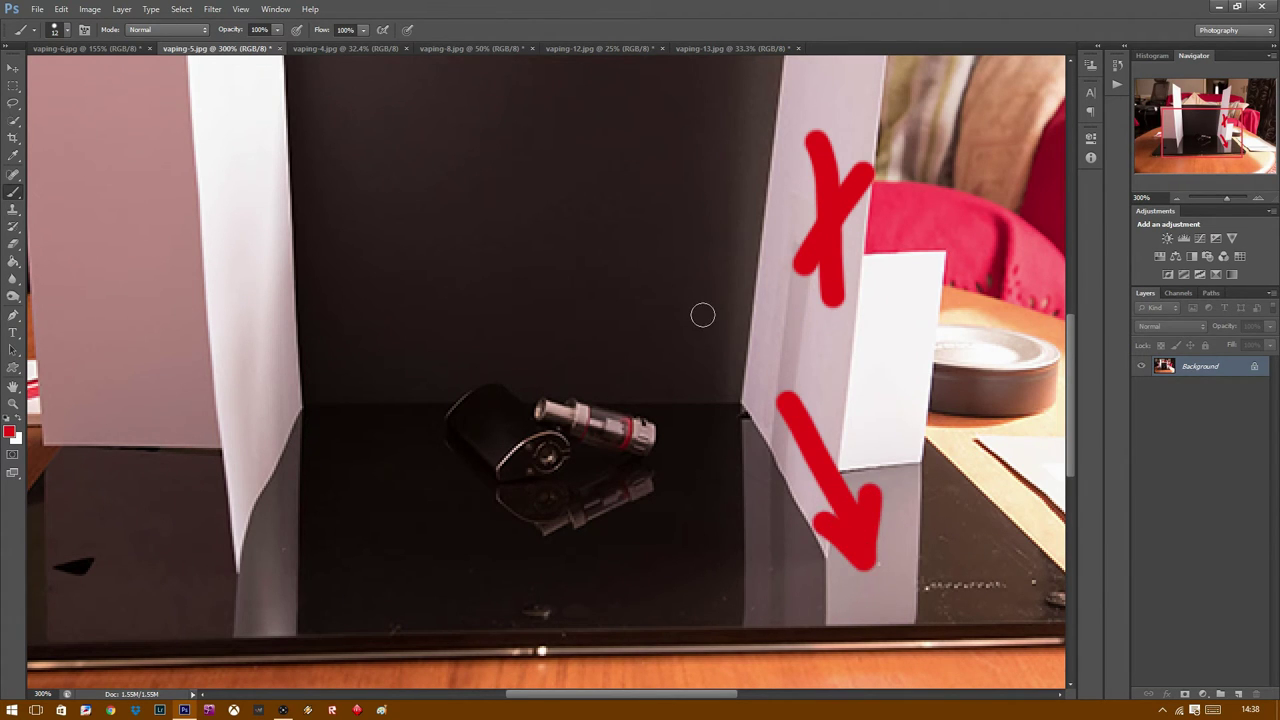
pyautogui.moveTo(689, 207); pyautogui.dragTo(778, 318)
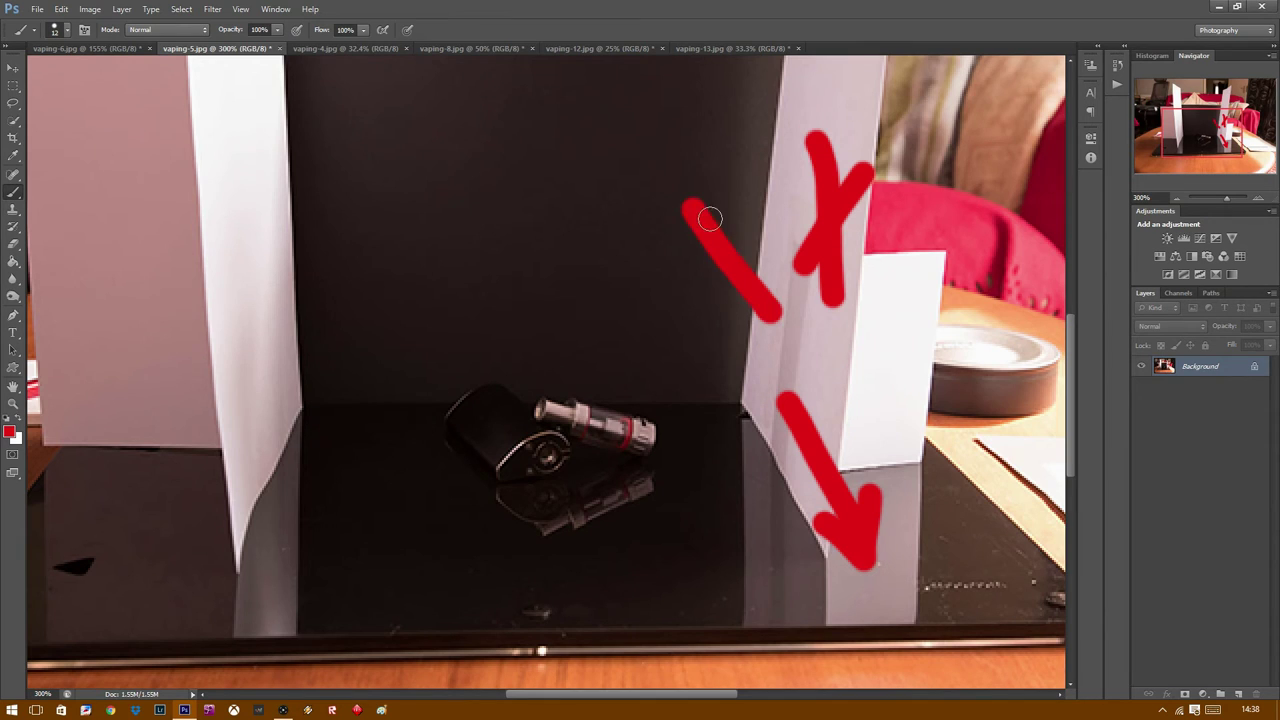
pyautogui.moveTo(694, 207)
pyautogui.mouseDown()
pyautogui.moveTo(744, 214)
pyautogui.moveTo(683, 256)
pyautogui.mouseUp()
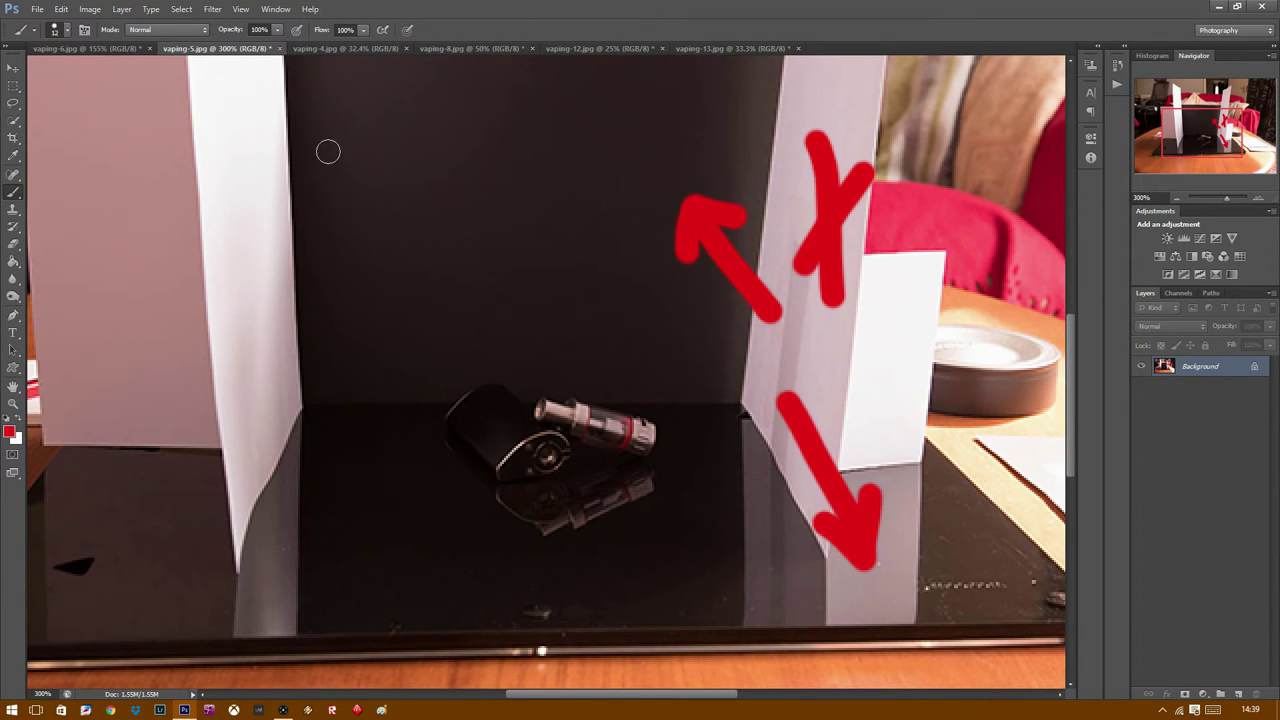
pyautogui.moveTo(642, 88)
pyautogui.mouseDown()
pyautogui.moveTo(242, 195)
pyautogui.moveTo(285, 212)
pyautogui.moveTo(300, 286)
pyautogui.moveTo(505, 398)
pyautogui.mouseUp()
pyautogui.moveTo(467, 353); pyautogui.dragTo(438, 403)
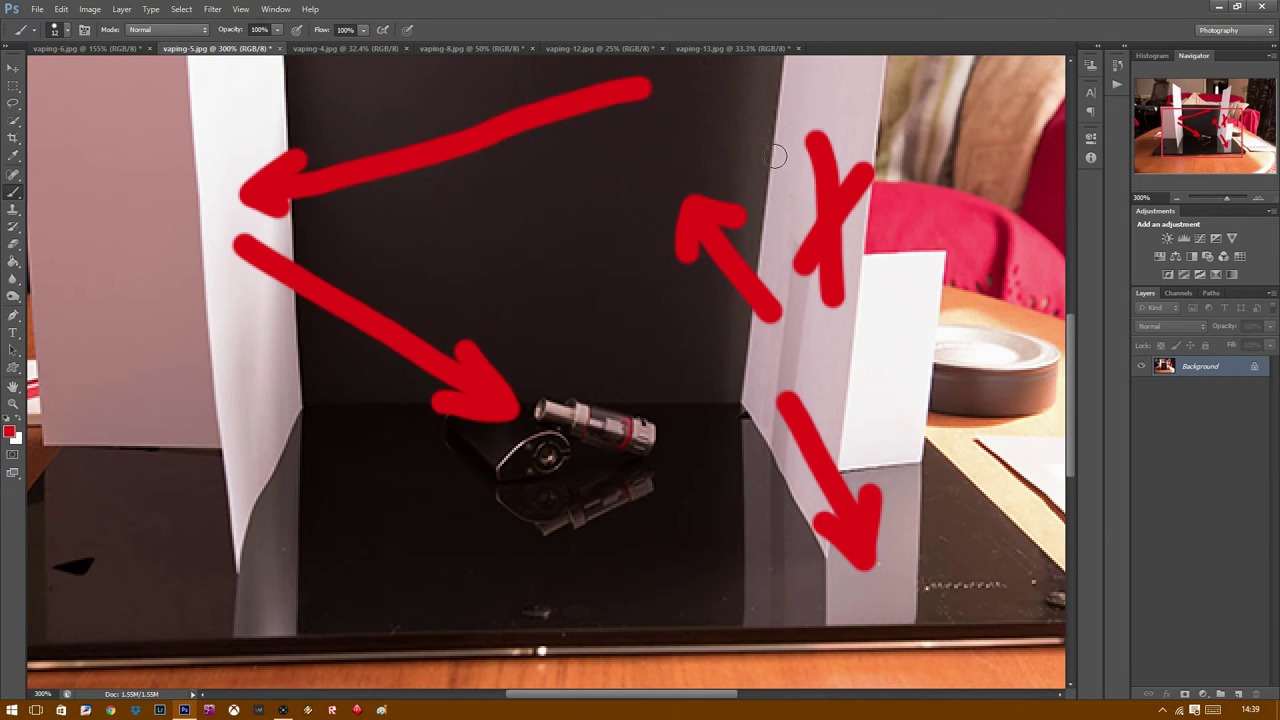
# - Add a small mark on the right card, undo all the annotations, then show vaping-4.jpg
pyautogui.moveTo(780, 160); pyautogui.dragTo(766, 140)
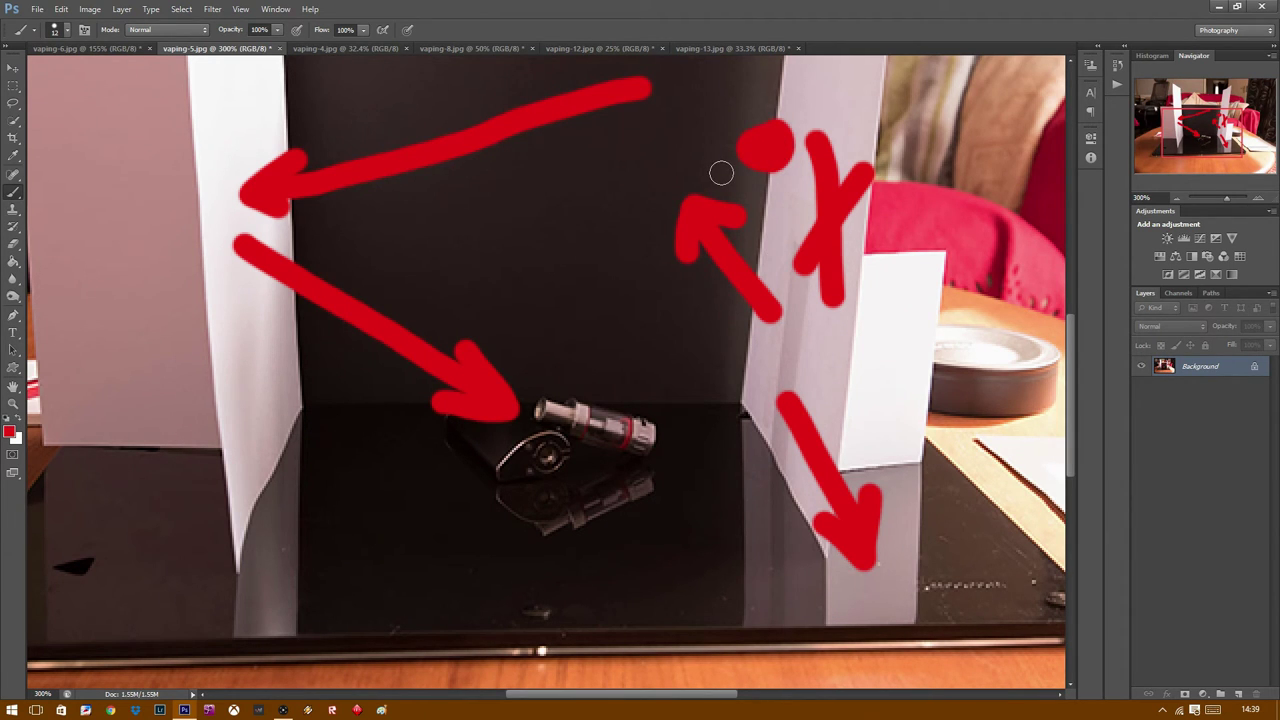
pyautogui.hotkey('ctrl', 'alt', 'z')
pyautogui.hotkey('ctrl', 'alt', 'z')
pyautogui.hotkey('ctrl', 'alt', 'z')
pyautogui.hotkey('ctrl', 'alt', 'z')
pyautogui.hotkey('ctrl', 'alt', 'z')
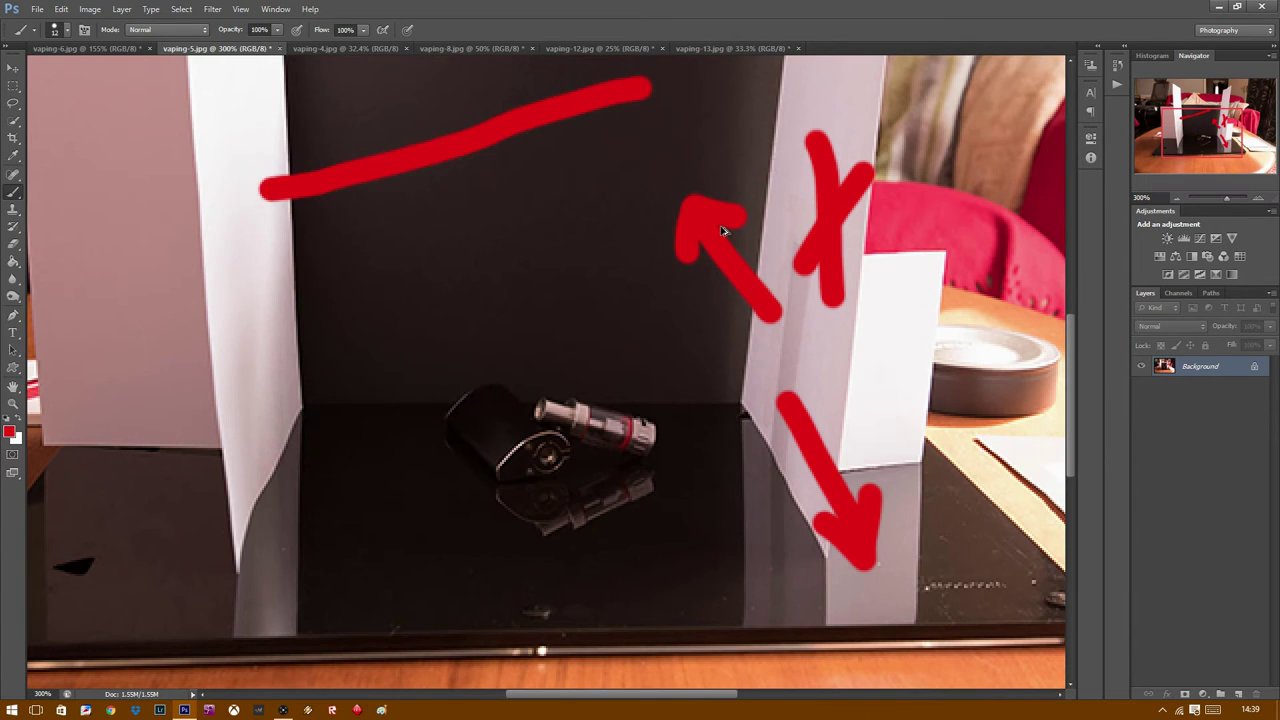
pyautogui.hotkey('ctrl', 'alt', 'z')
pyautogui.hotkey('ctrl', 'alt', 'z')
pyautogui.hotkey('ctrl', 'alt', 'z')
pyautogui.hotkey('ctrl', 'alt', 'z')
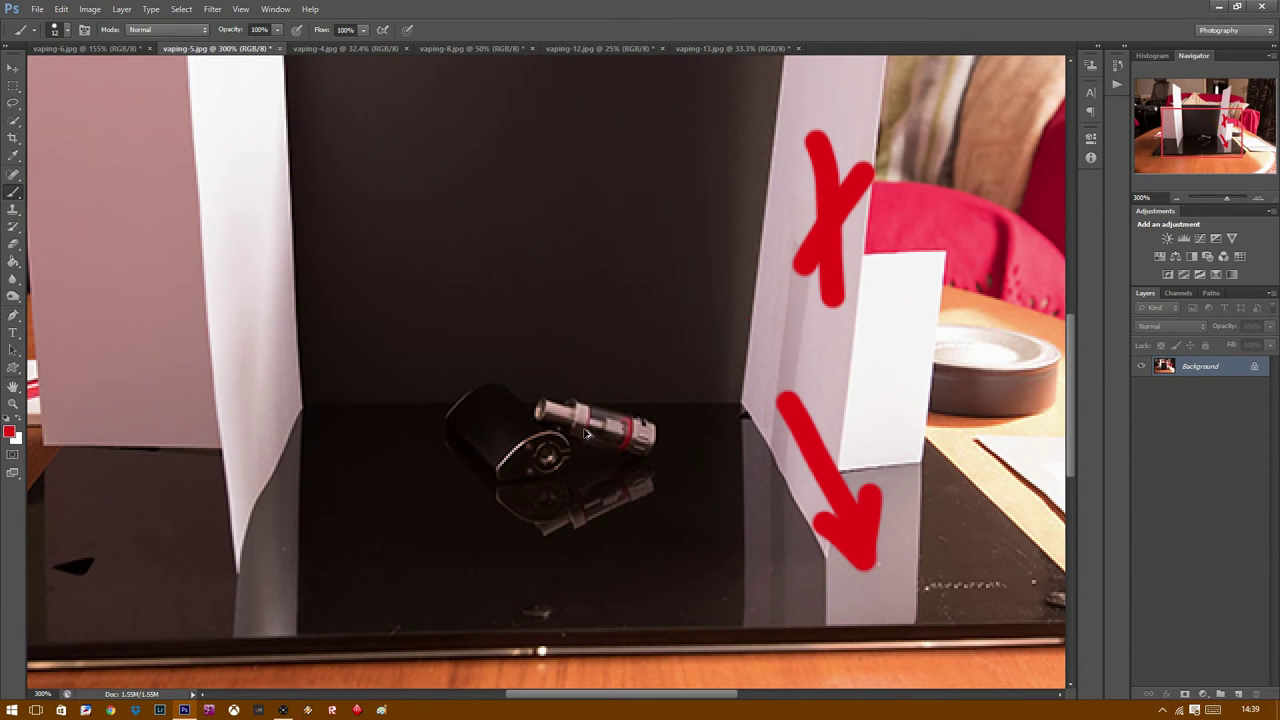
pyautogui.hotkey('ctrl', 'alt', 'z')
pyautogui.hotkey('ctrl', 'alt', 'z')
pyautogui.hotkey('ctrl', 'alt', 'z')
pyautogui.hotkey('ctrl', 'alt', 'z')
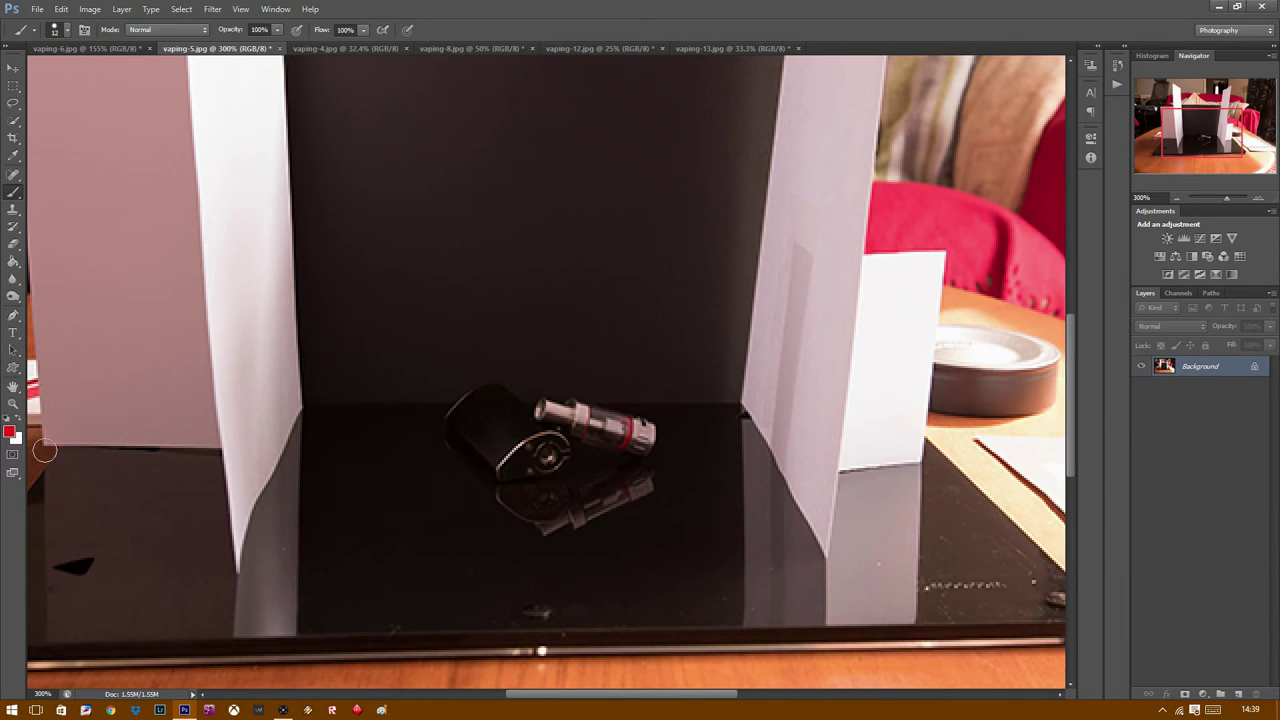
pyautogui.click(13, 404)
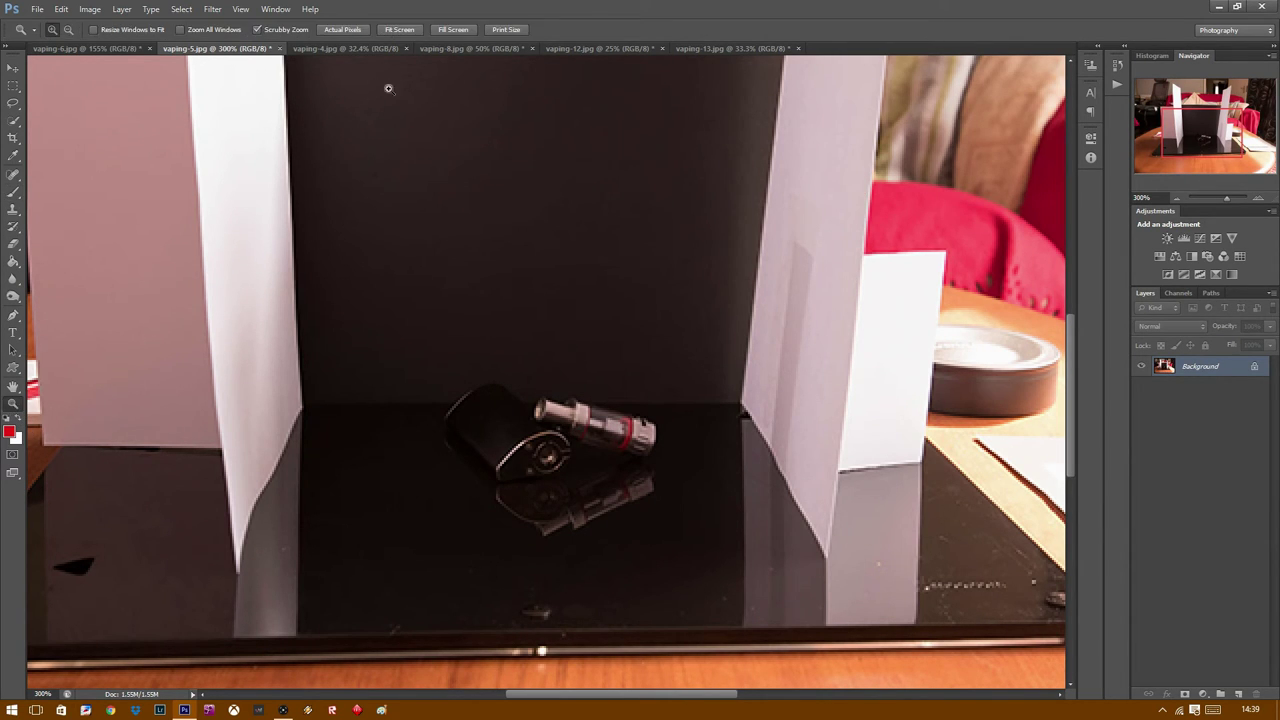
pyautogui.click(329, 49)
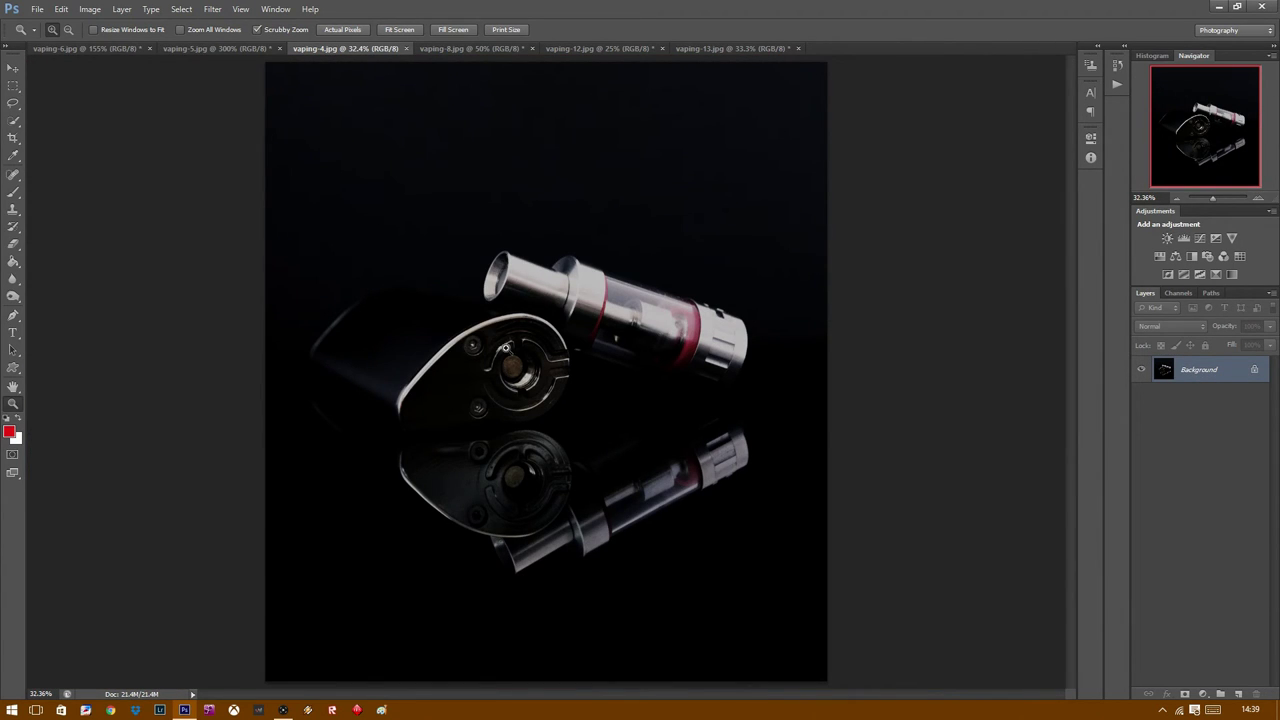
# - On vaping-12, paint a red downward arrow beside the device and circle its side clip
pyautogui.click(572, 49)
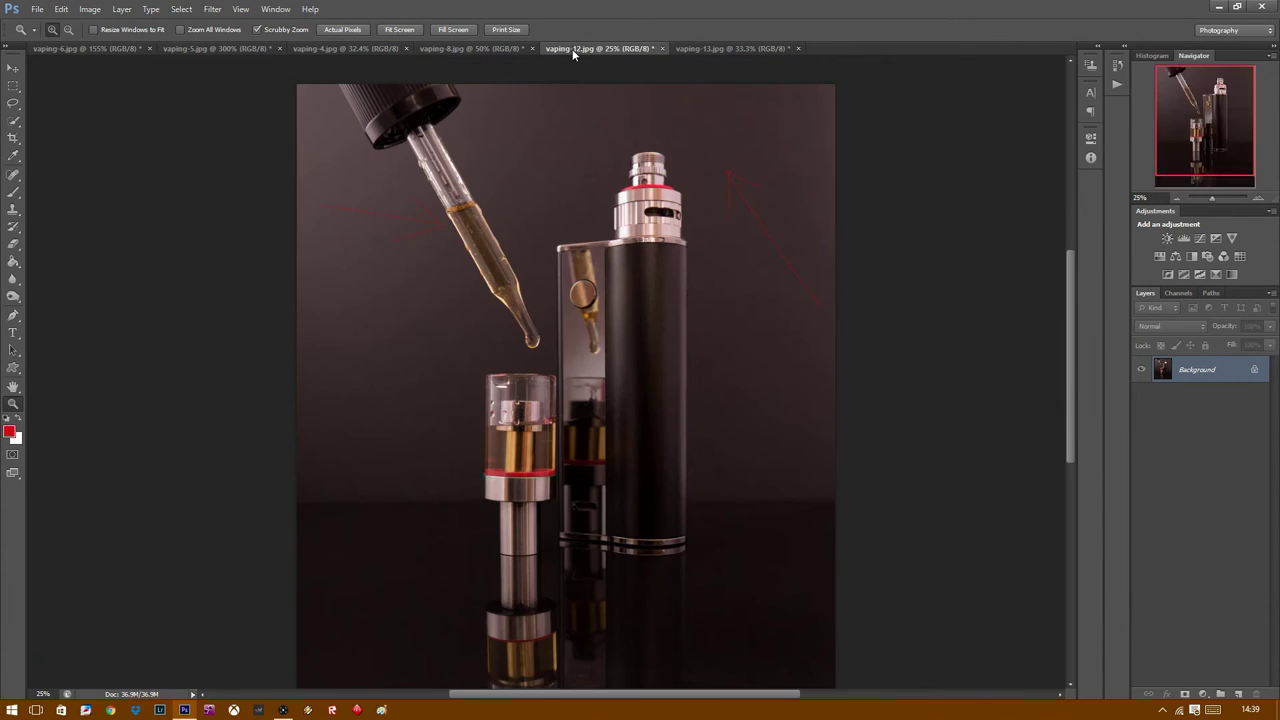
pyautogui.click(13, 192)
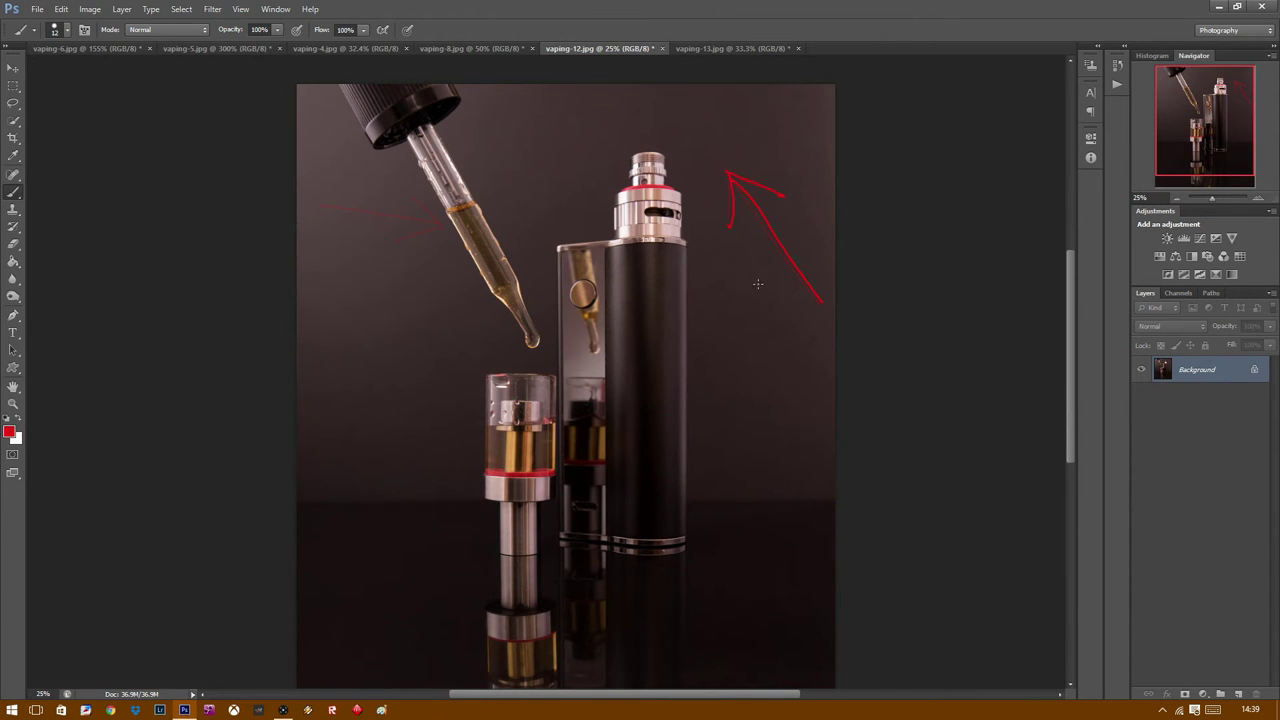
pyautogui.moveTo(763, 330); pyautogui.dragTo(748, 472)
pyautogui.moveTo(566, 280); pyautogui.dragTo(592, 262)
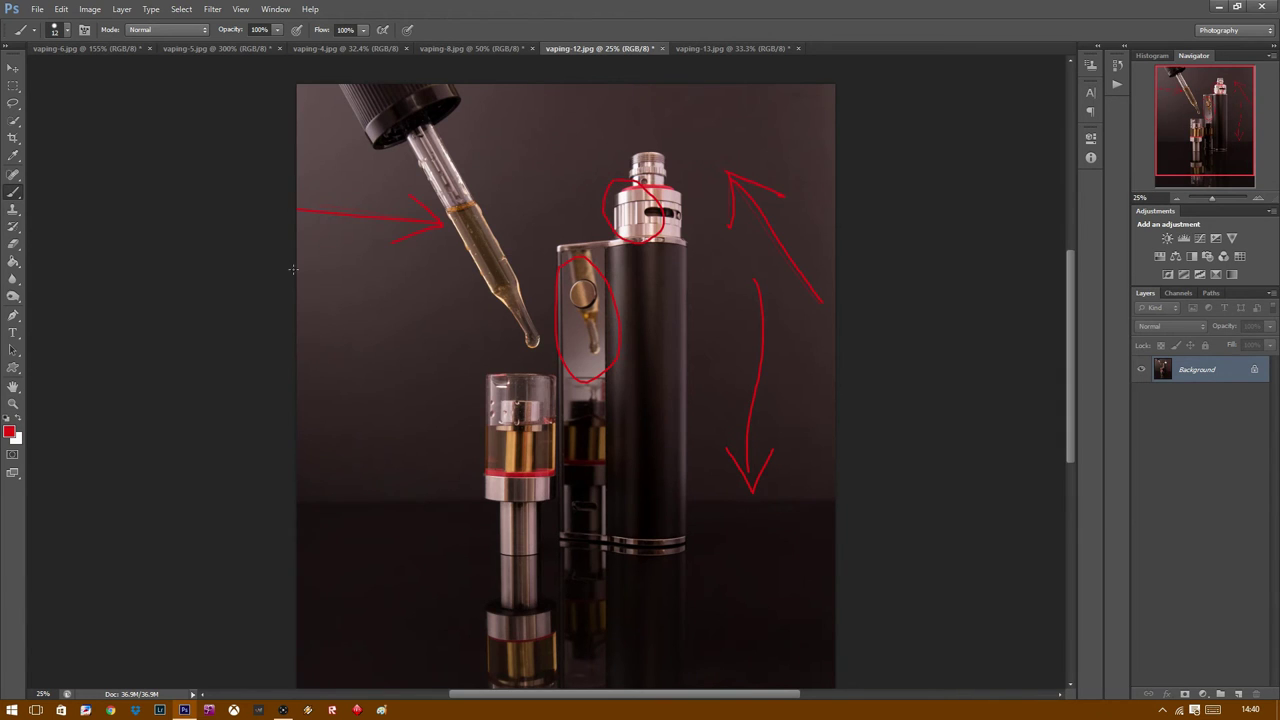
pyautogui.click(13, 403)
pyautogui.click(631, 215)
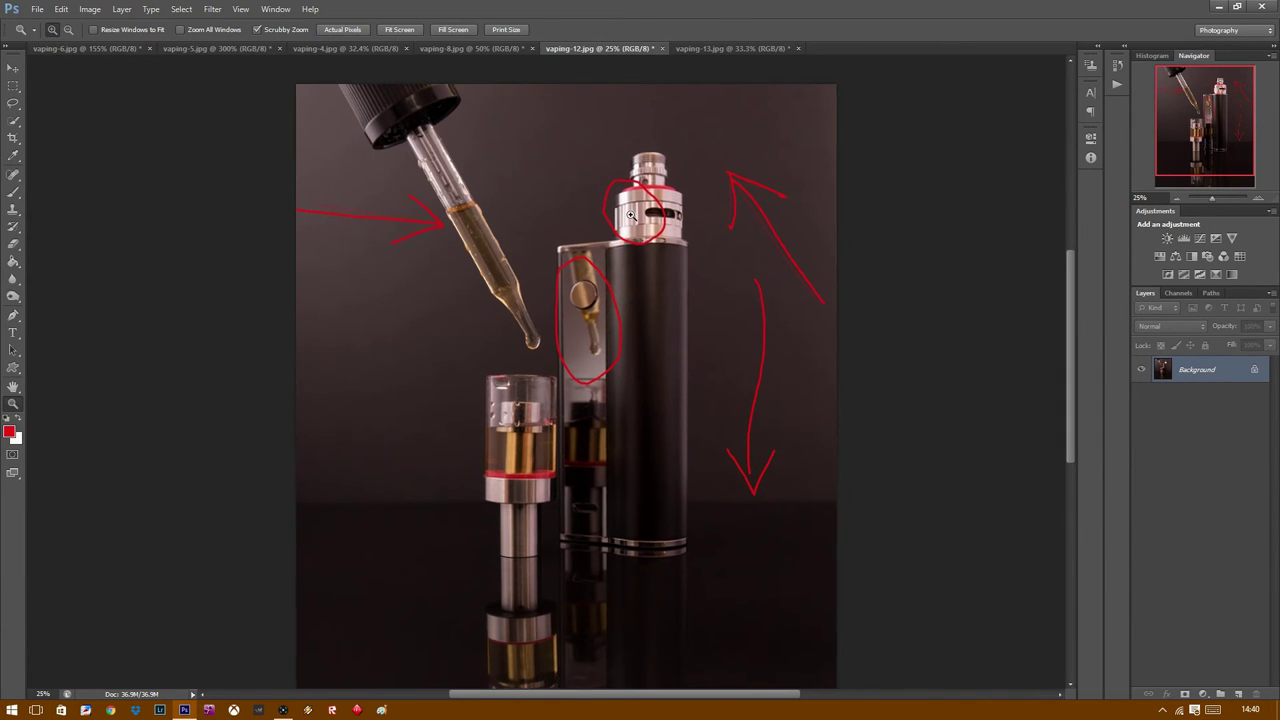
# - Zoom further into the atomizer and pan to show the dropper cap
pyautogui.click(631, 215)
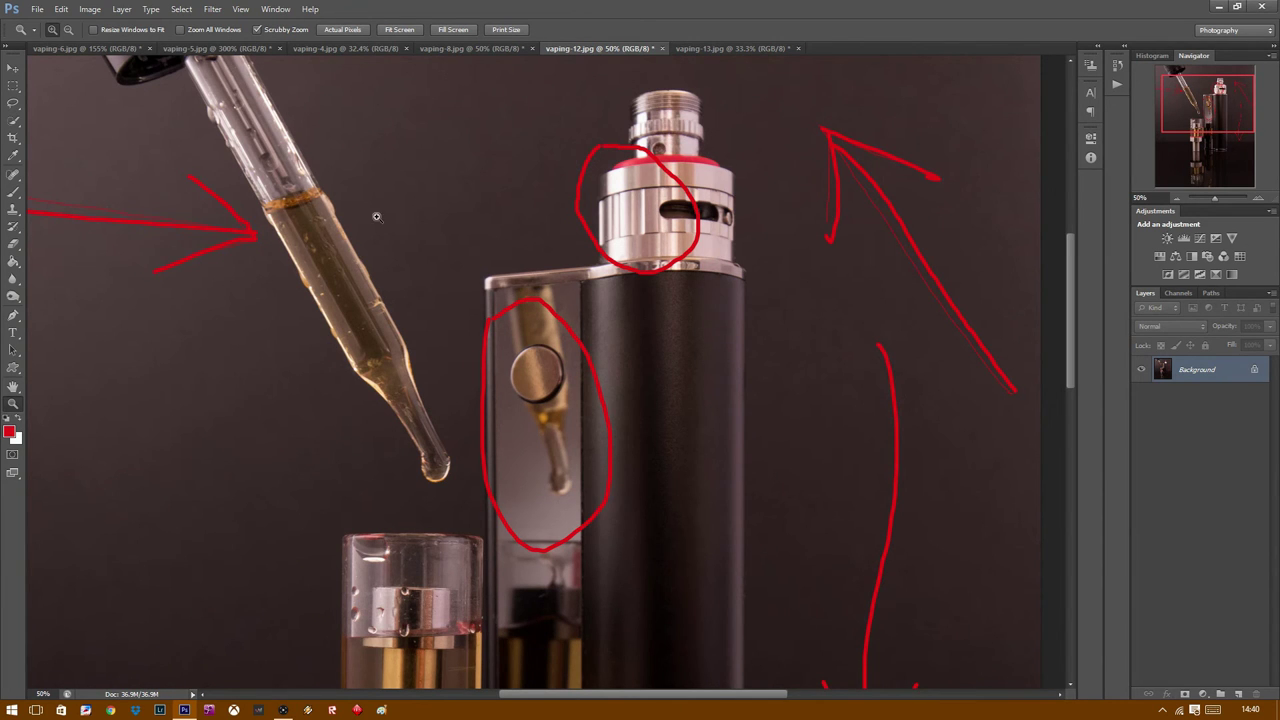
pyautogui.scroll(1, 376, 216)
pyautogui.scroll(2, 394, 223)
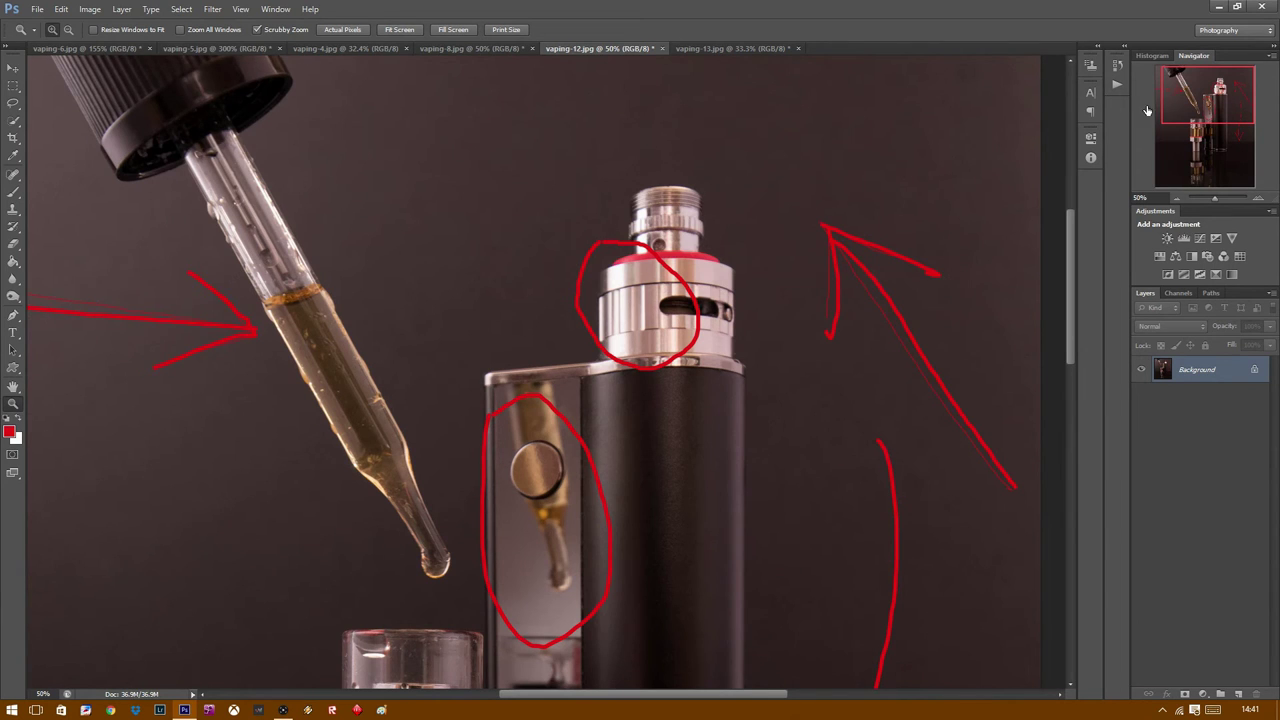
pyautogui.moveTo(1174, 97); pyautogui.dragTo(1169, 95)
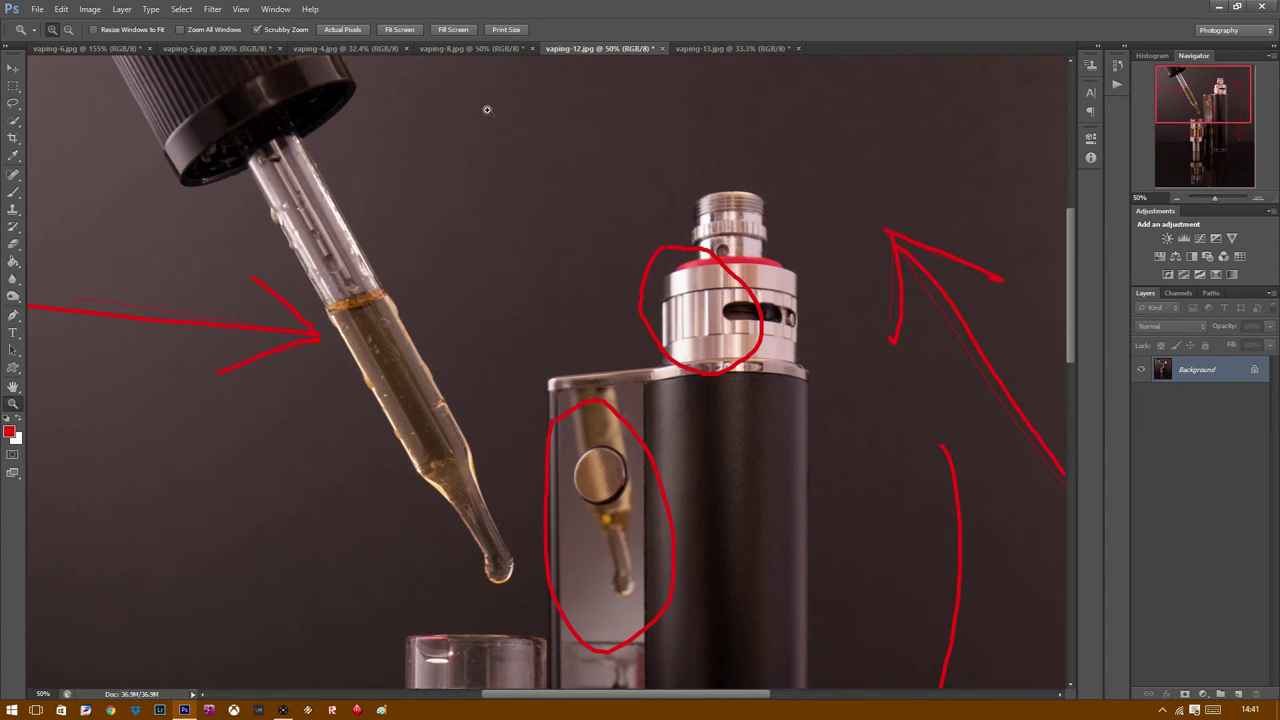
# - Paint a red X in the upper-left background plus extra strokes, then show vaping-13
pyautogui.click(15, 192)
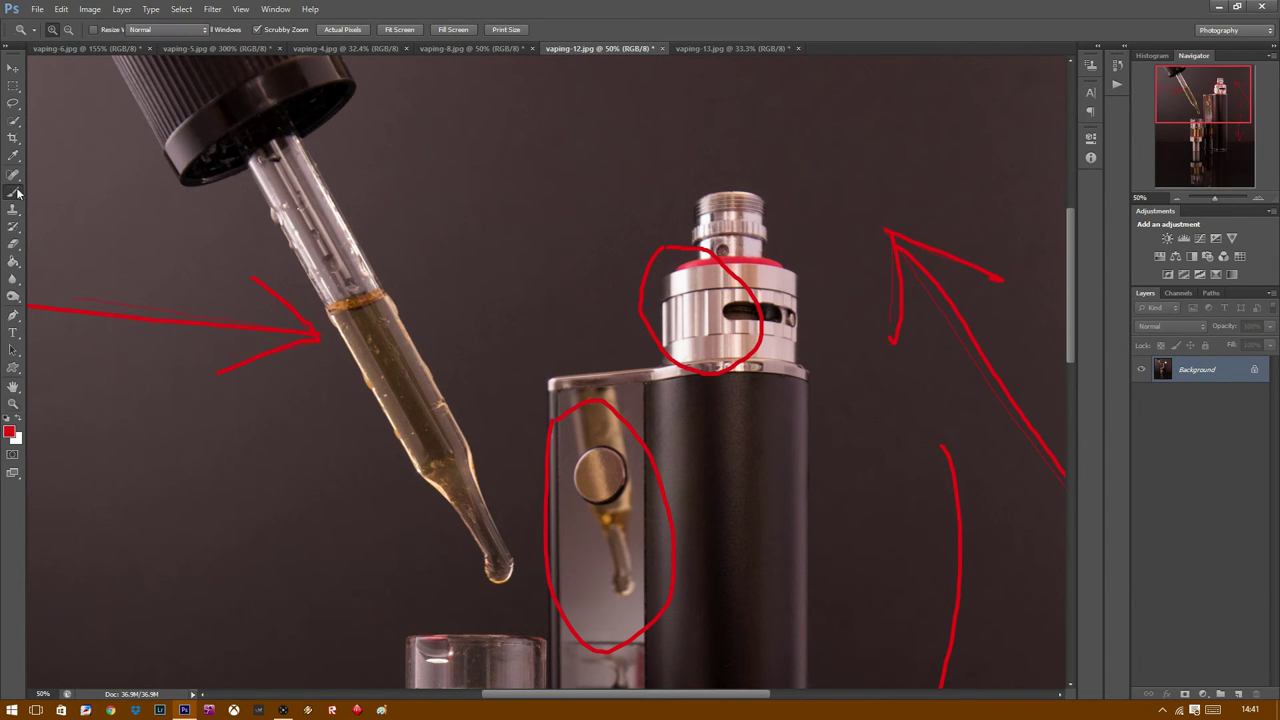
pyautogui.moveTo(60, 96); pyautogui.dragTo(105, 160)
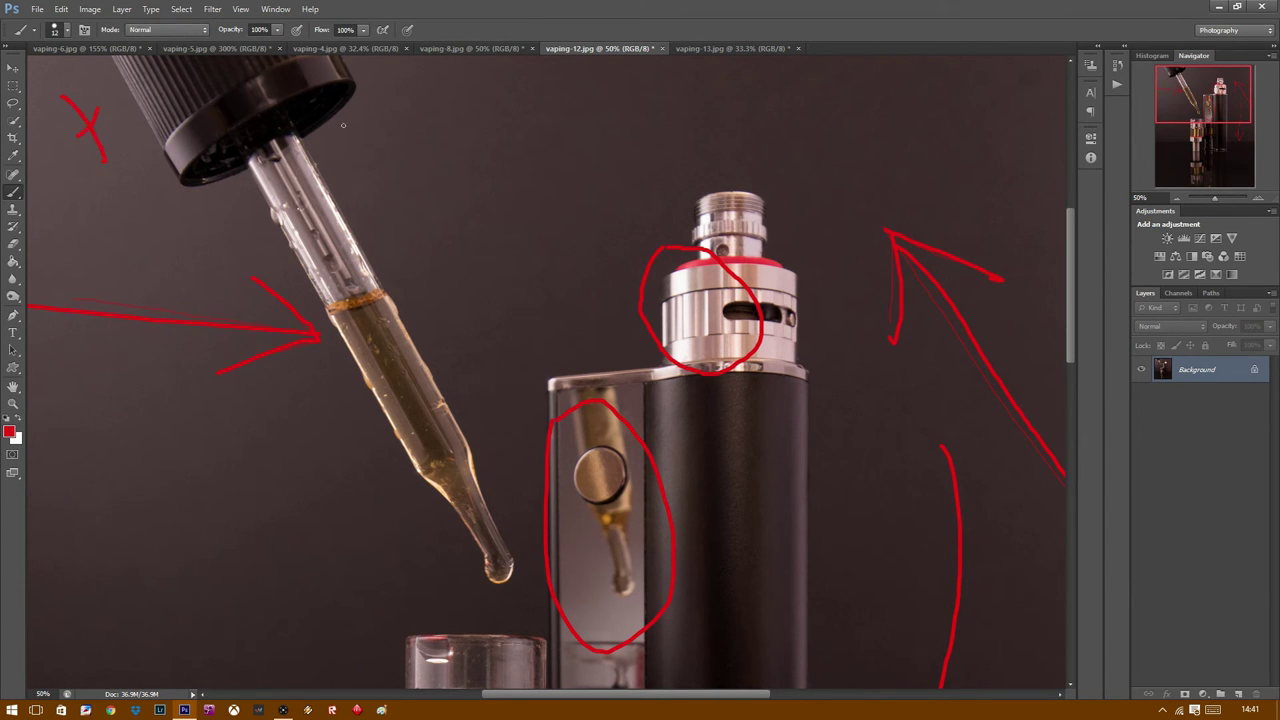
pyautogui.moveTo(895, 94)
pyautogui.mouseDown()
pyautogui.moveTo(1007, 148)
pyautogui.moveTo(988, 85)
pyautogui.mouseUp()
pyautogui.moveTo(1070, 240); pyautogui.dragTo(1070, 375)
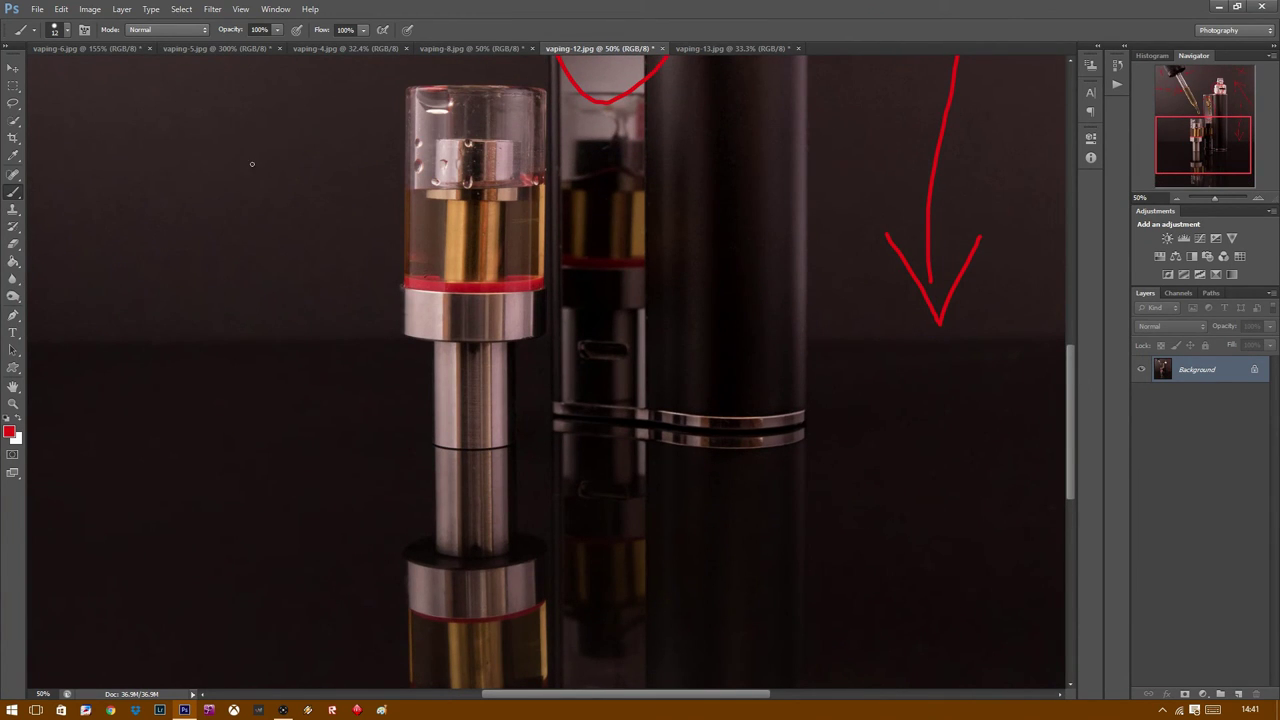
pyautogui.click(705, 47)
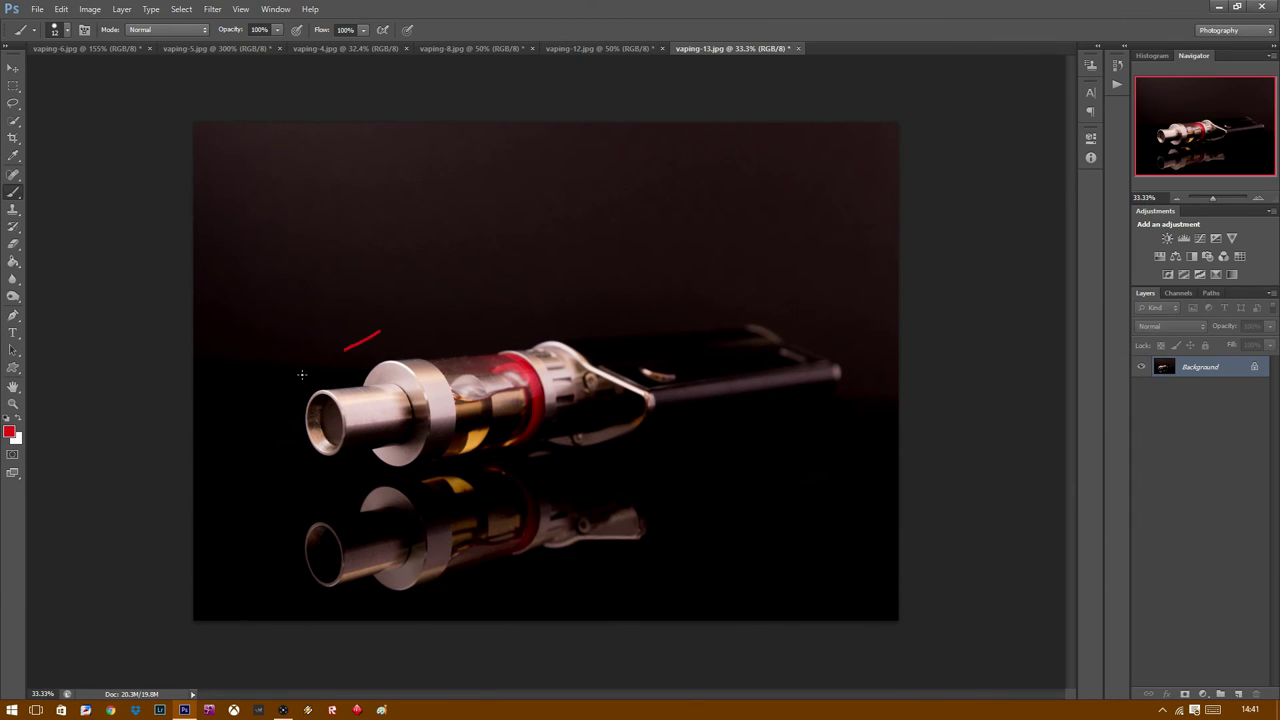
pyautogui.moveTo(378, 332); pyautogui.dragTo(341, 346)
pyautogui.moveTo(667, 366)
pyautogui.mouseDown()
pyautogui.moveTo(804, 366)
pyautogui.moveTo(712, 422)
pyautogui.mouseUp()
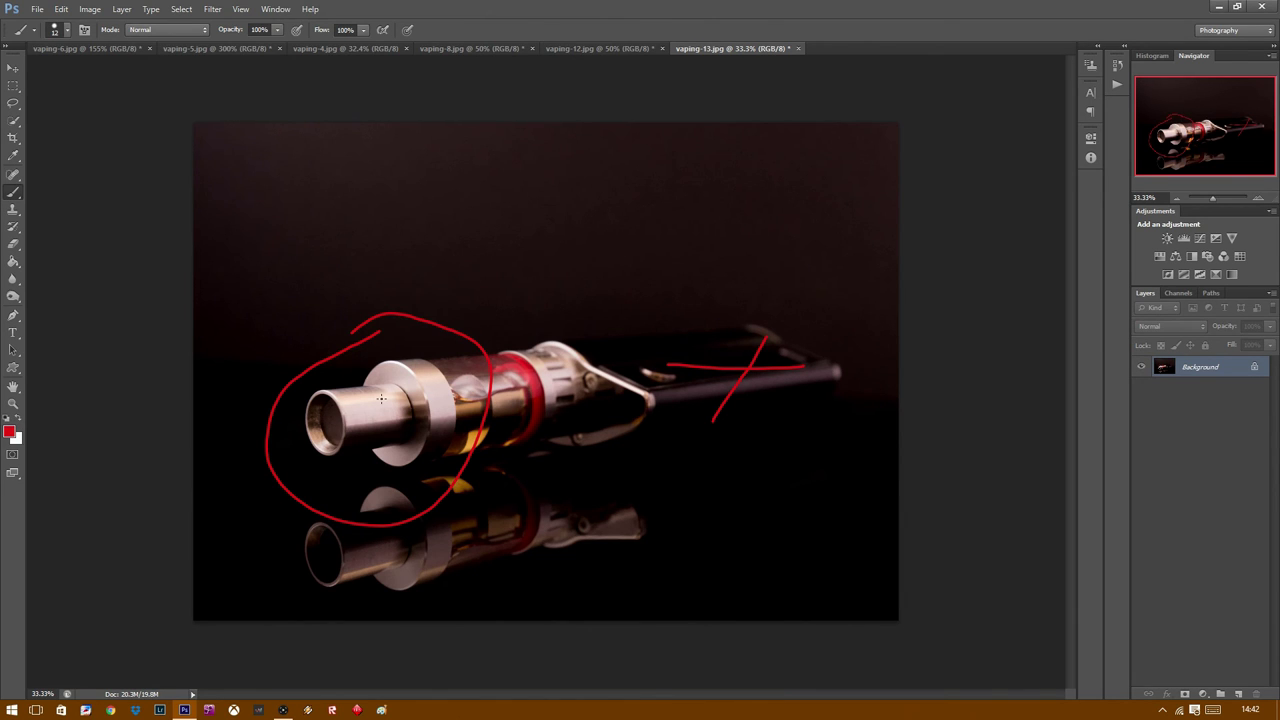
pyautogui.click(13, 403)
pyautogui.click(409, 382)
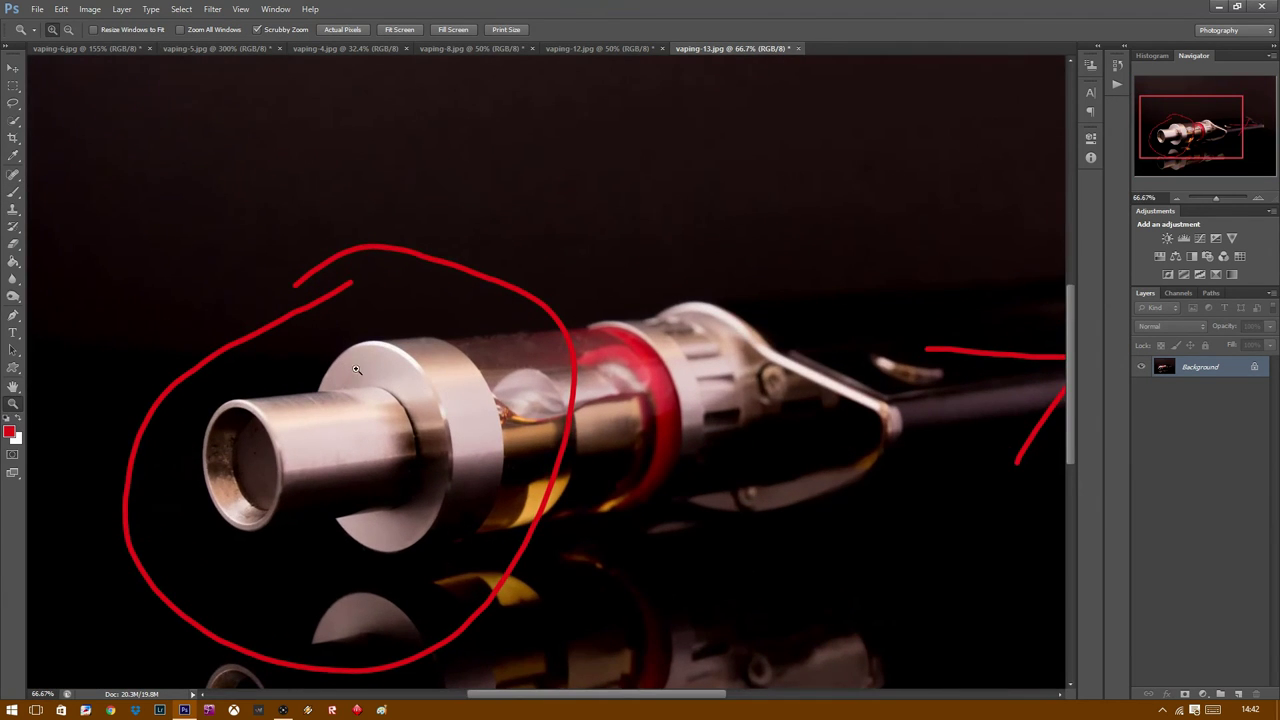
pyautogui.click(13, 193)
pyautogui.moveTo(369, 346); pyautogui.dragTo(432, 378)
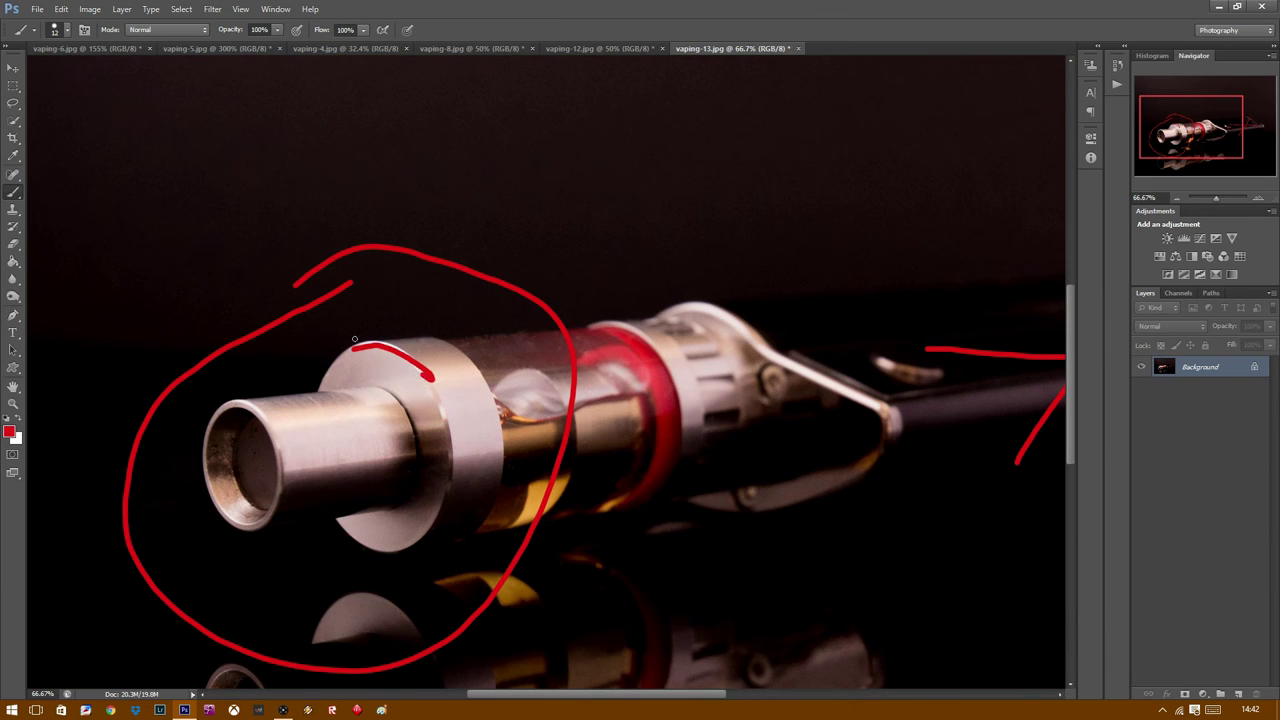
pyautogui.hotkey('ctrl', 'z')
pyautogui.hotkey('ctrl', 'alt', 'z')
pyautogui.hotkey('ctrl', 'alt', 'z')
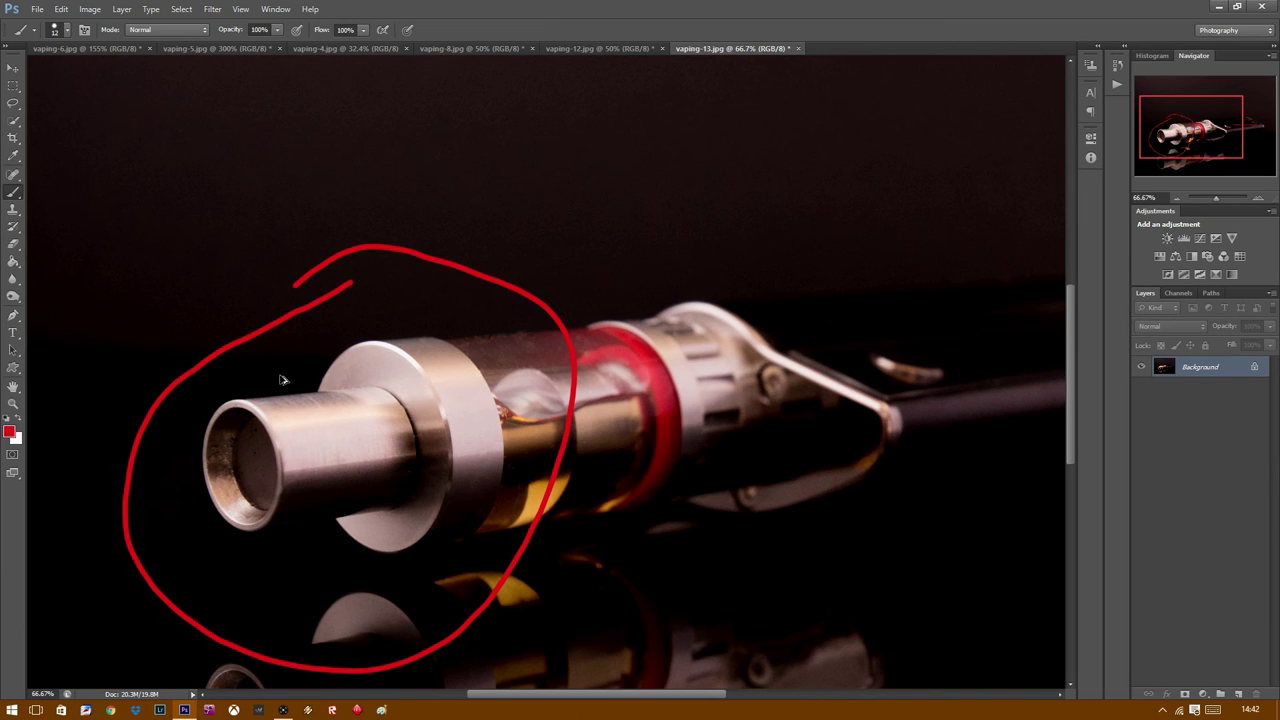
pyautogui.hotkey('ctrl', 'alt', 'z')
pyautogui.press('z')
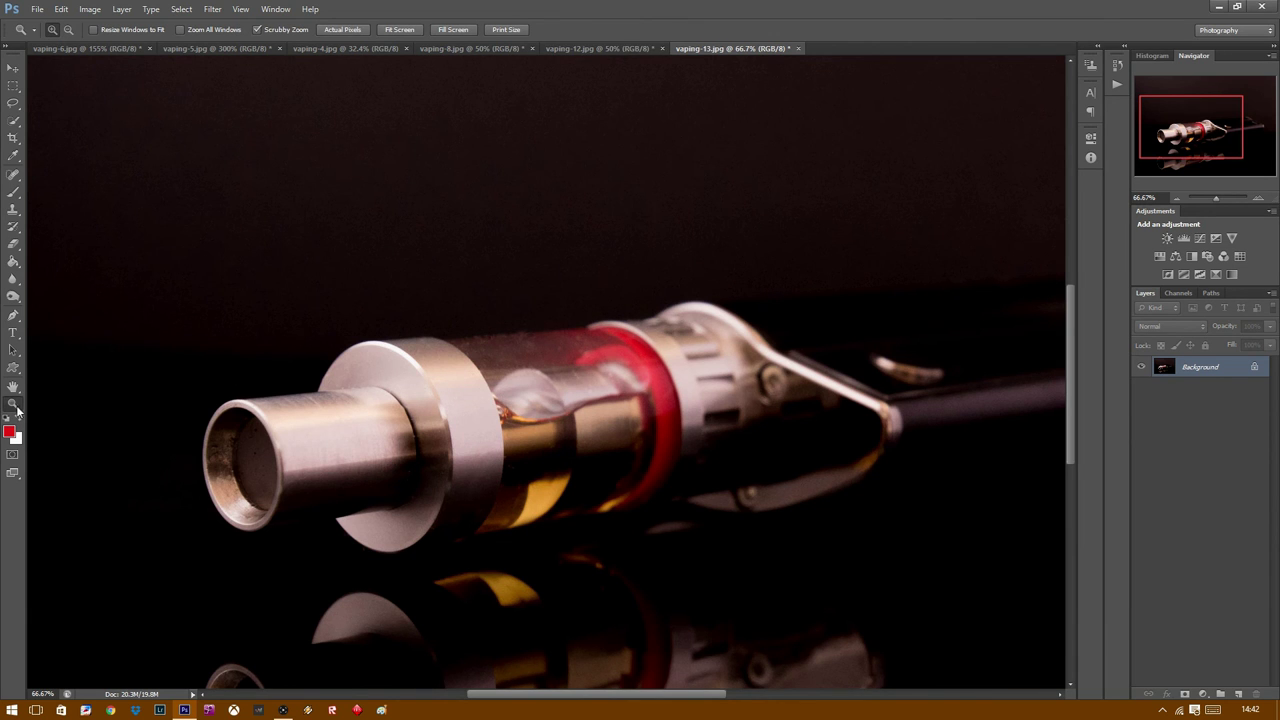
pyautogui.press('alt')
pyautogui.keyDown('alt'); pyautogui.click(457, 392); pyautogui.keyUp('alt')
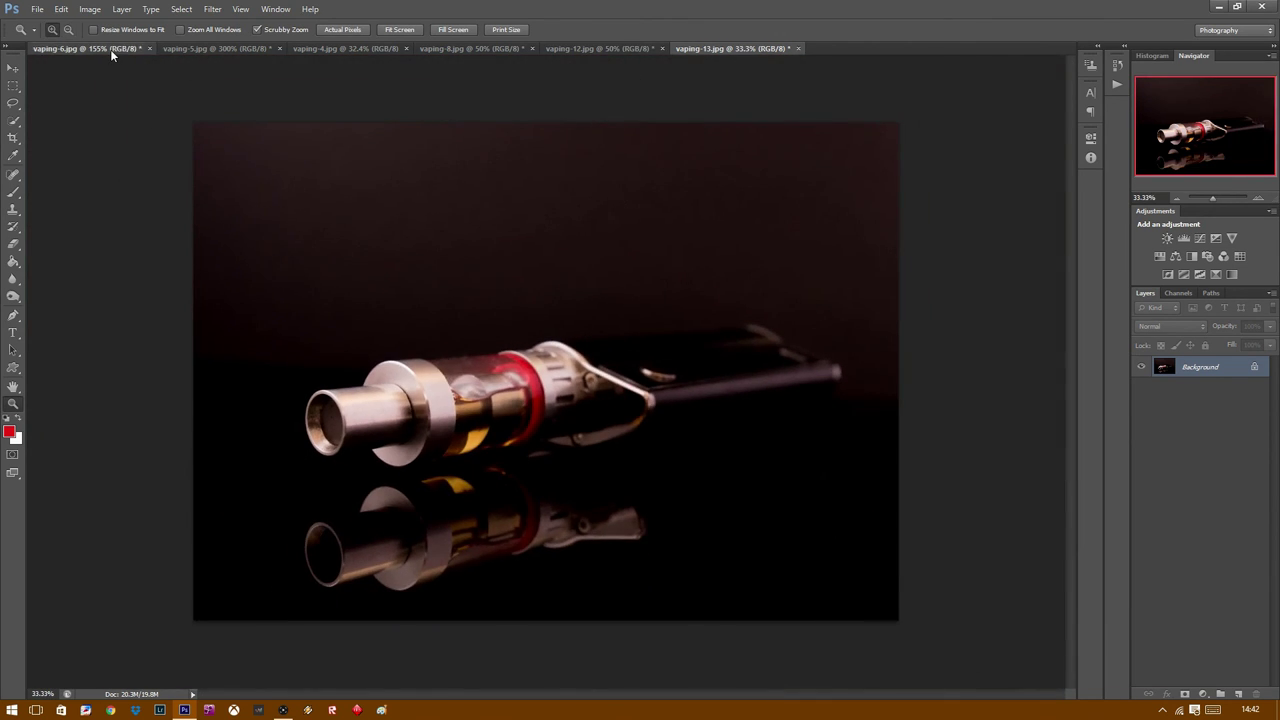
pyautogui.click(110, 49)
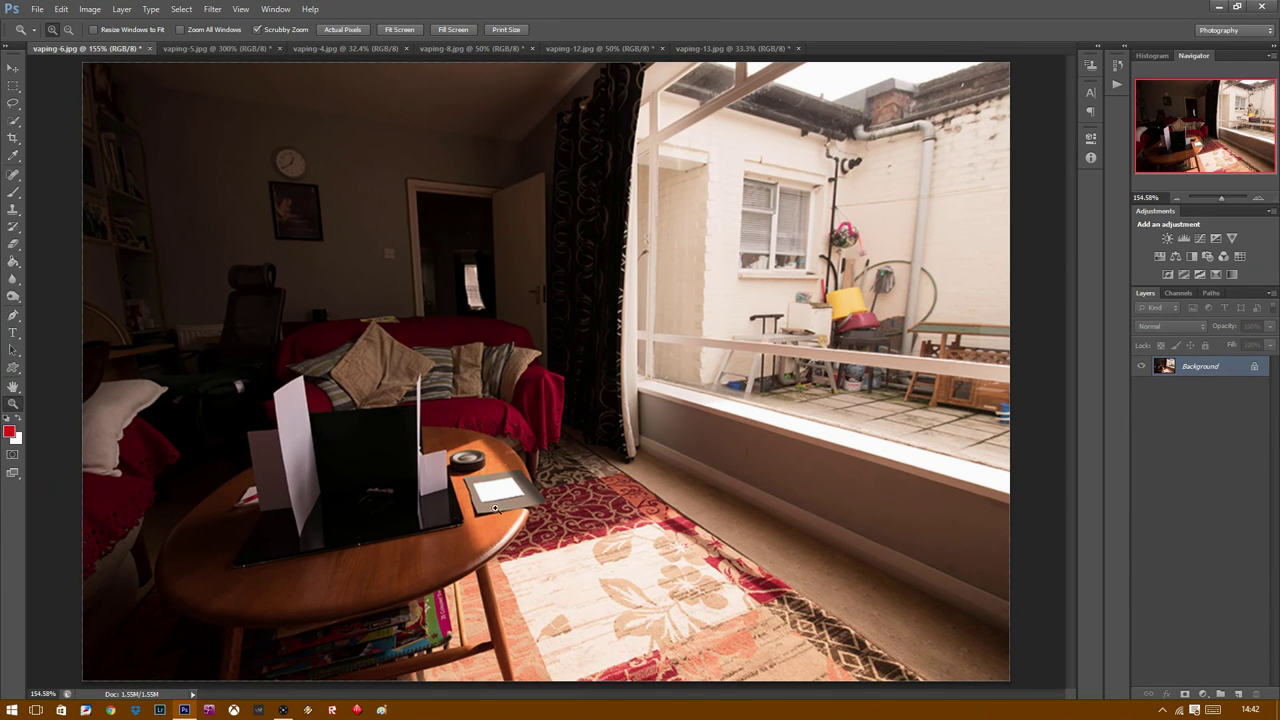
# - Zoom on the tabletop setup, then paint a thick red frame around vaping-5's shooting area
pyautogui.moveTo(482, 495); pyautogui.dragTo(487, 495)
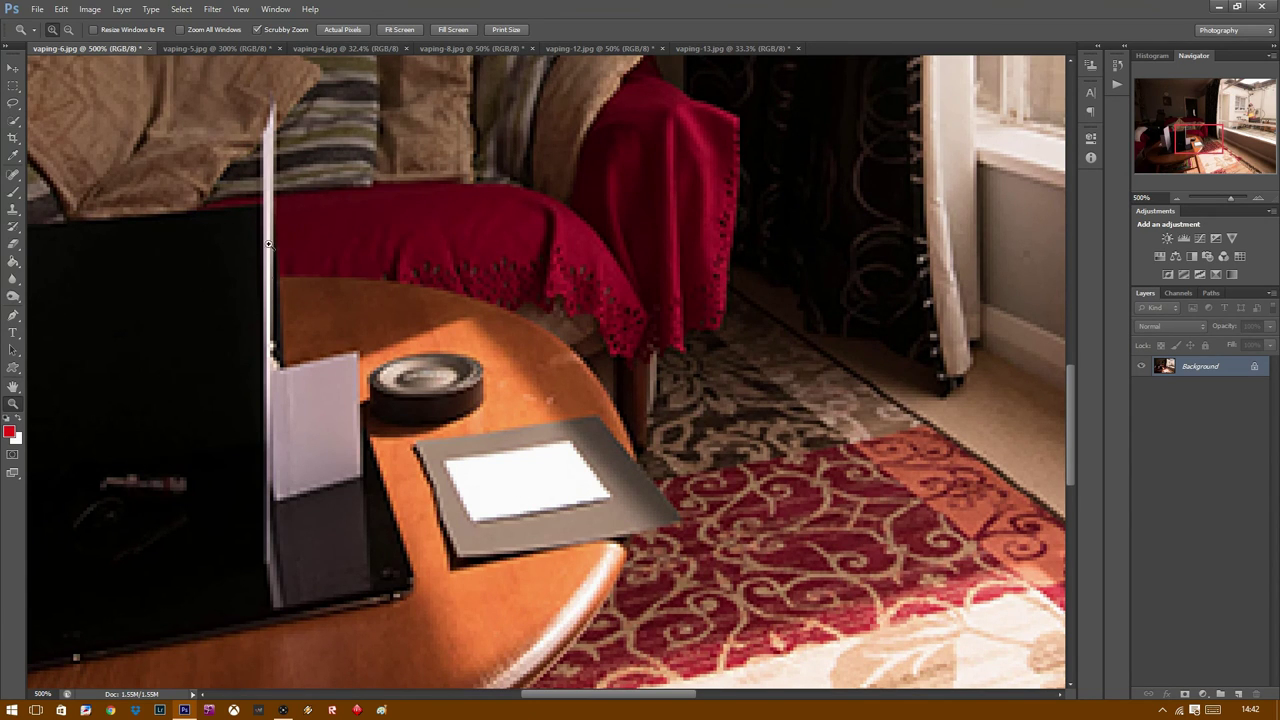
pyautogui.click(212, 48)
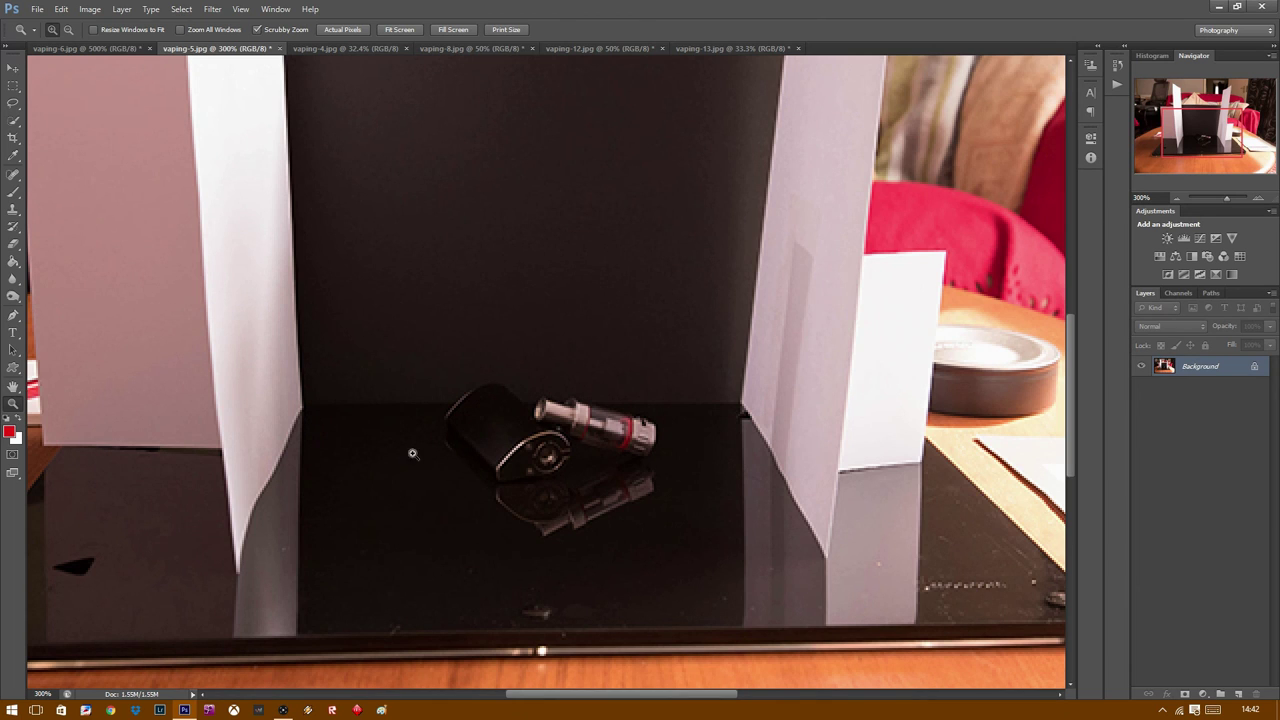
pyautogui.click(8, 124)
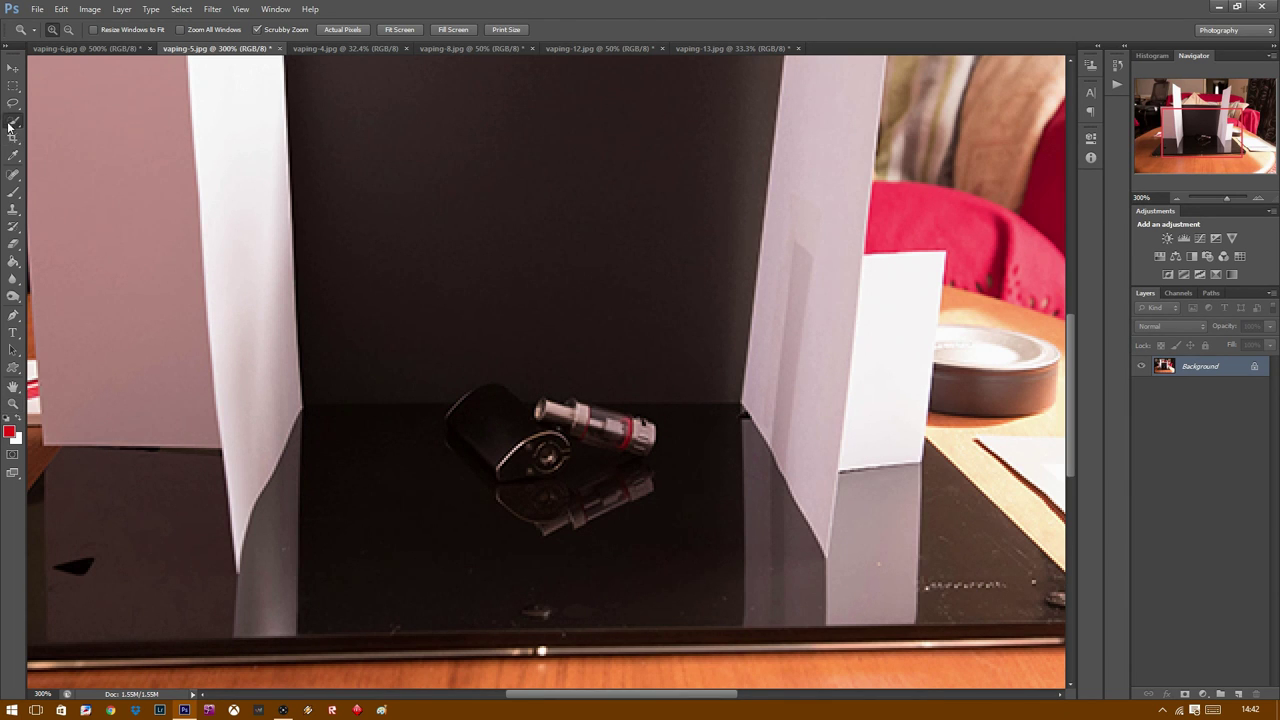
pyautogui.click(13, 191)
pyautogui.moveTo(356, 216)
pyautogui.mouseDown()
pyautogui.moveTo(689, 231)
pyautogui.moveTo(364, 203)
pyautogui.mouseUp()
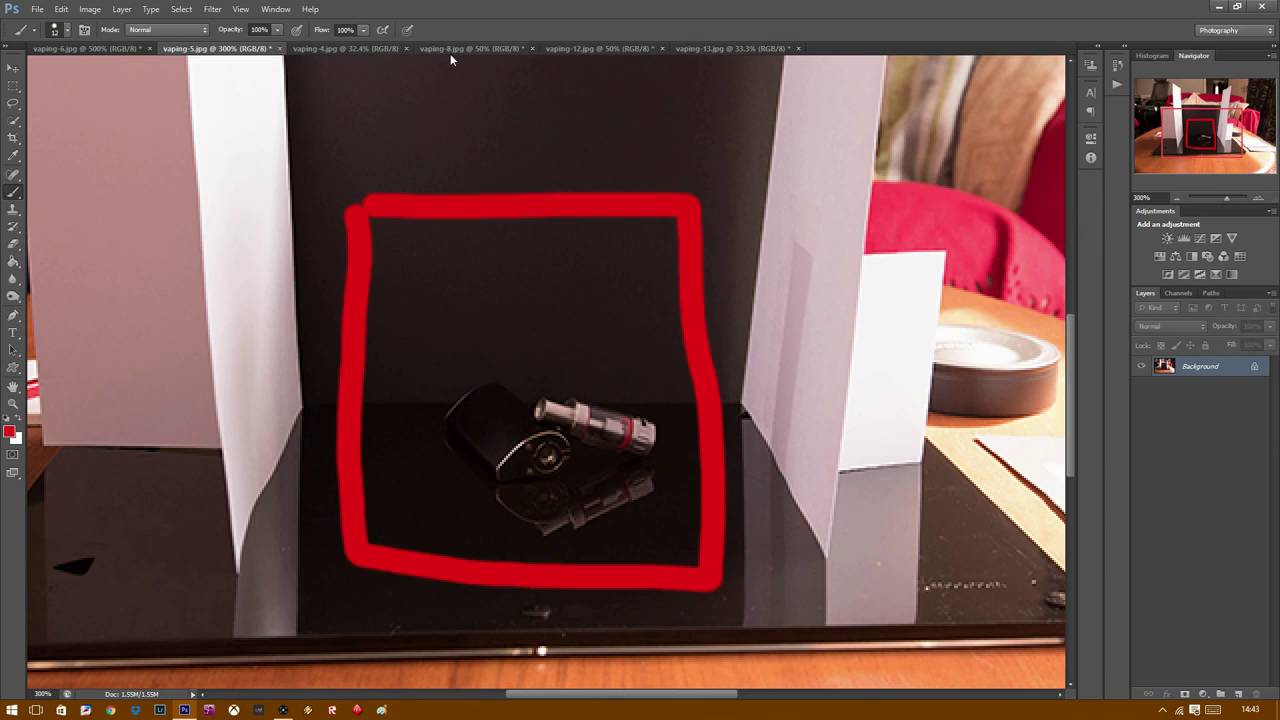
pyautogui.click(354, 49)
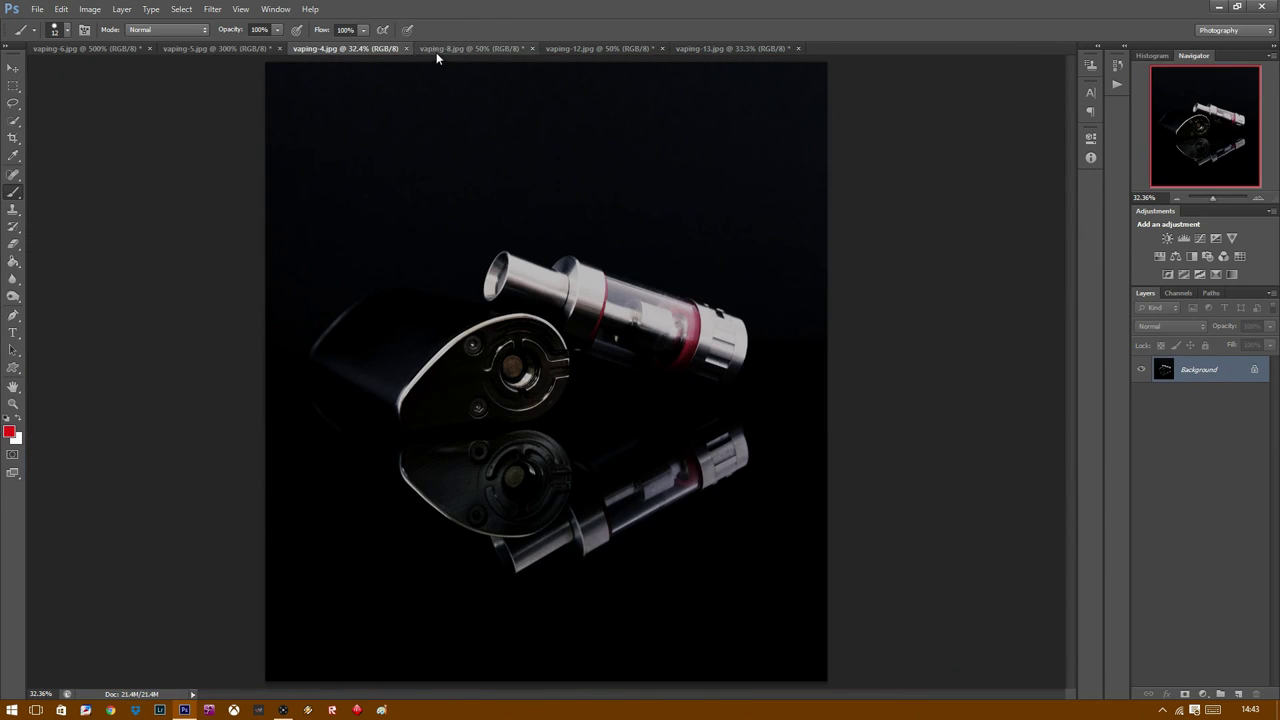
pyautogui.click(177, 50)
# - Fit both the vaping-6 room photo and the vaping-8 photo to the screen
pyautogui.click(88, 49)
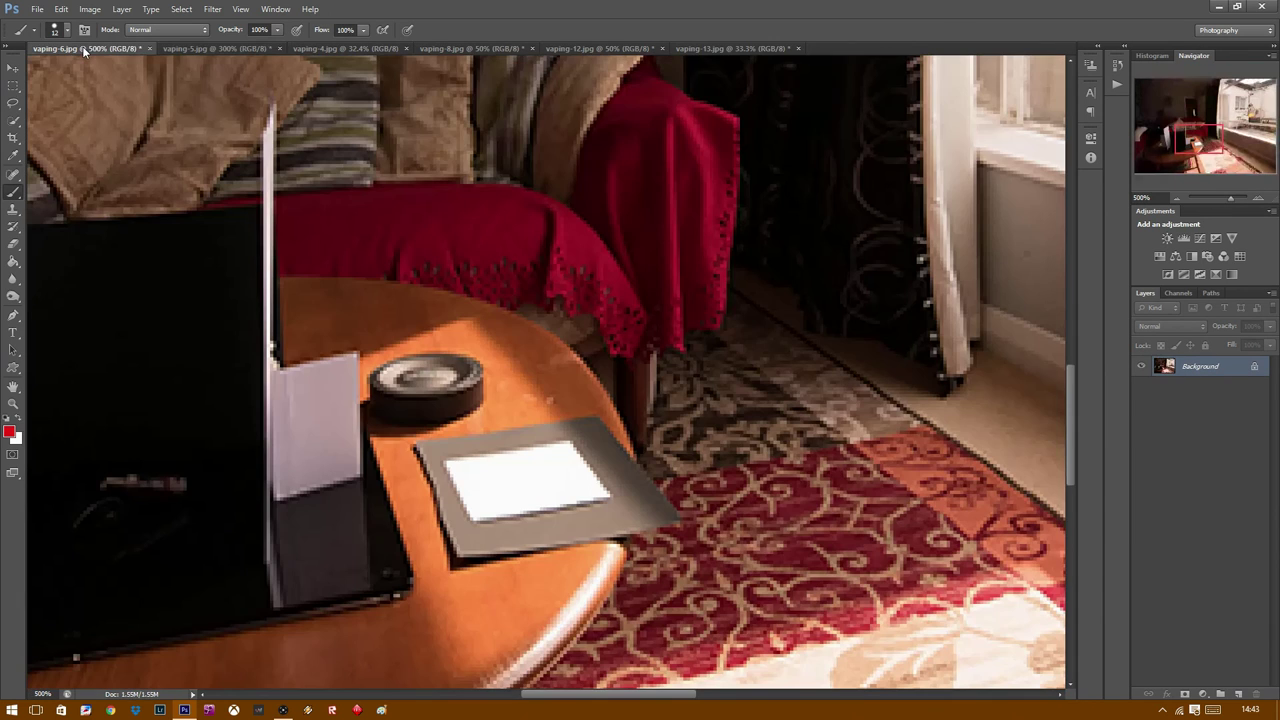
pyautogui.click(13, 404)
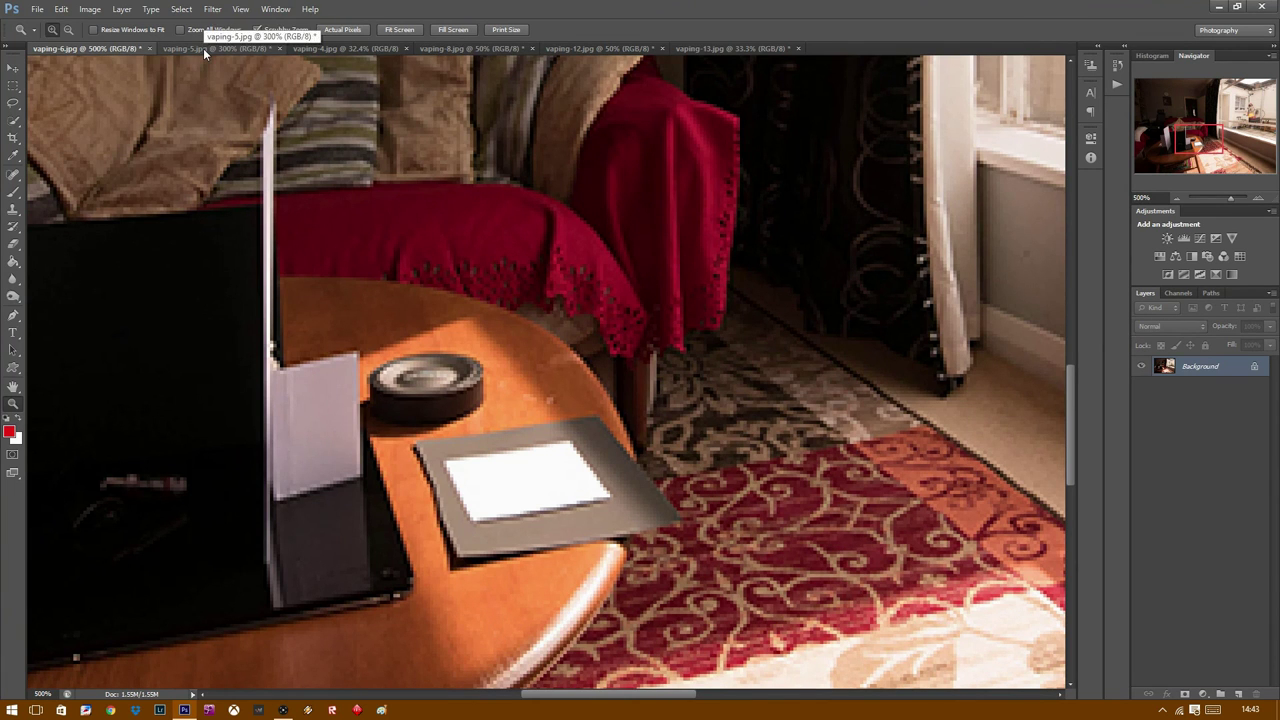
pyautogui.click(399, 30)
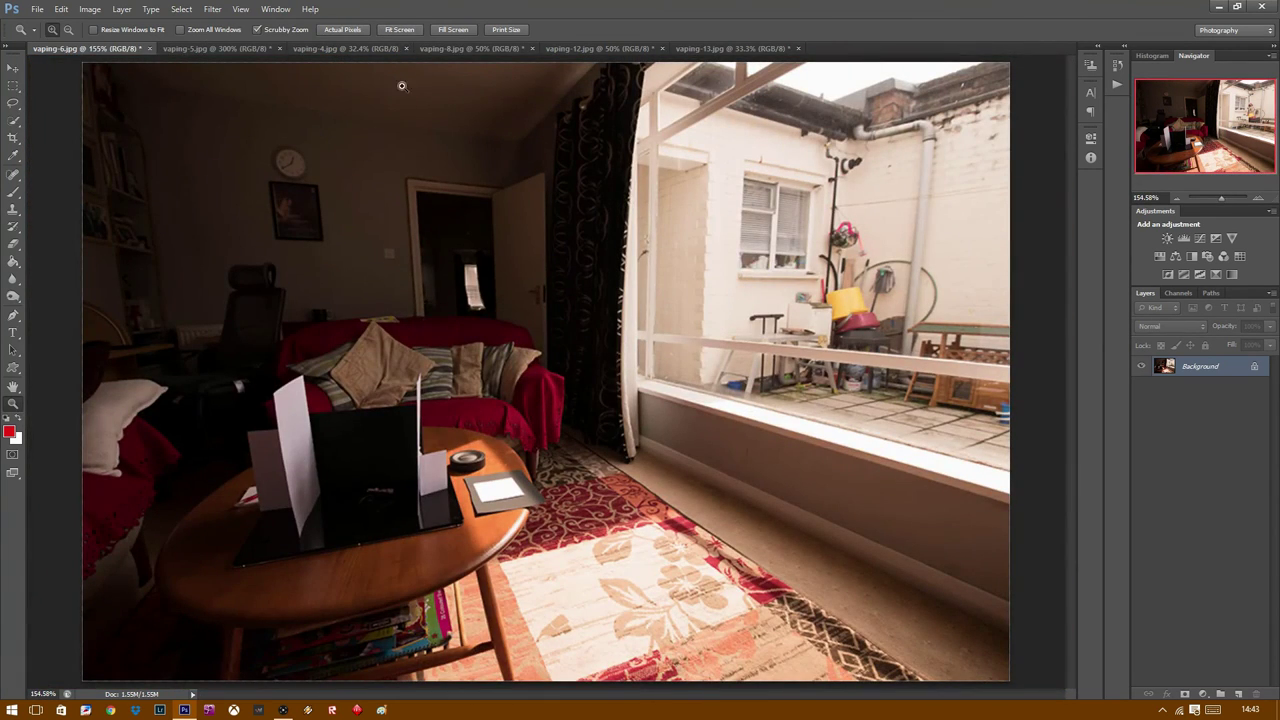
pyautogui.click(452, 48)
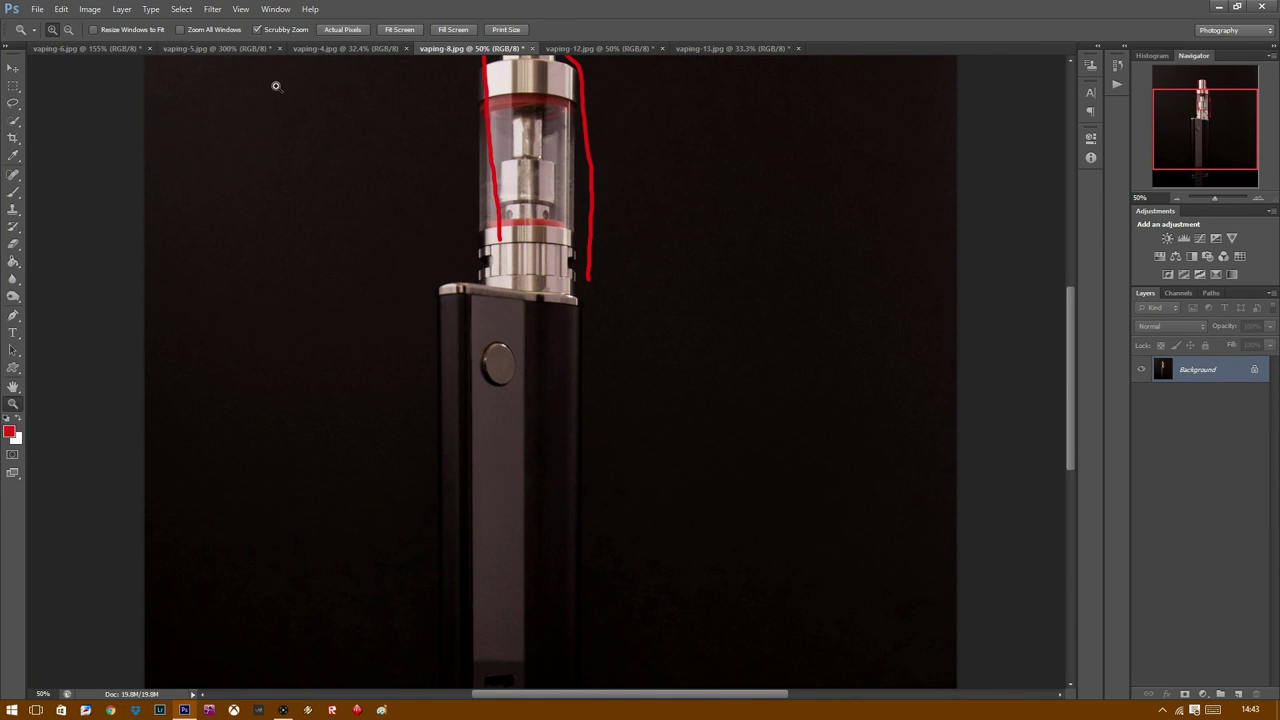
pyautogui.click(400, 30)
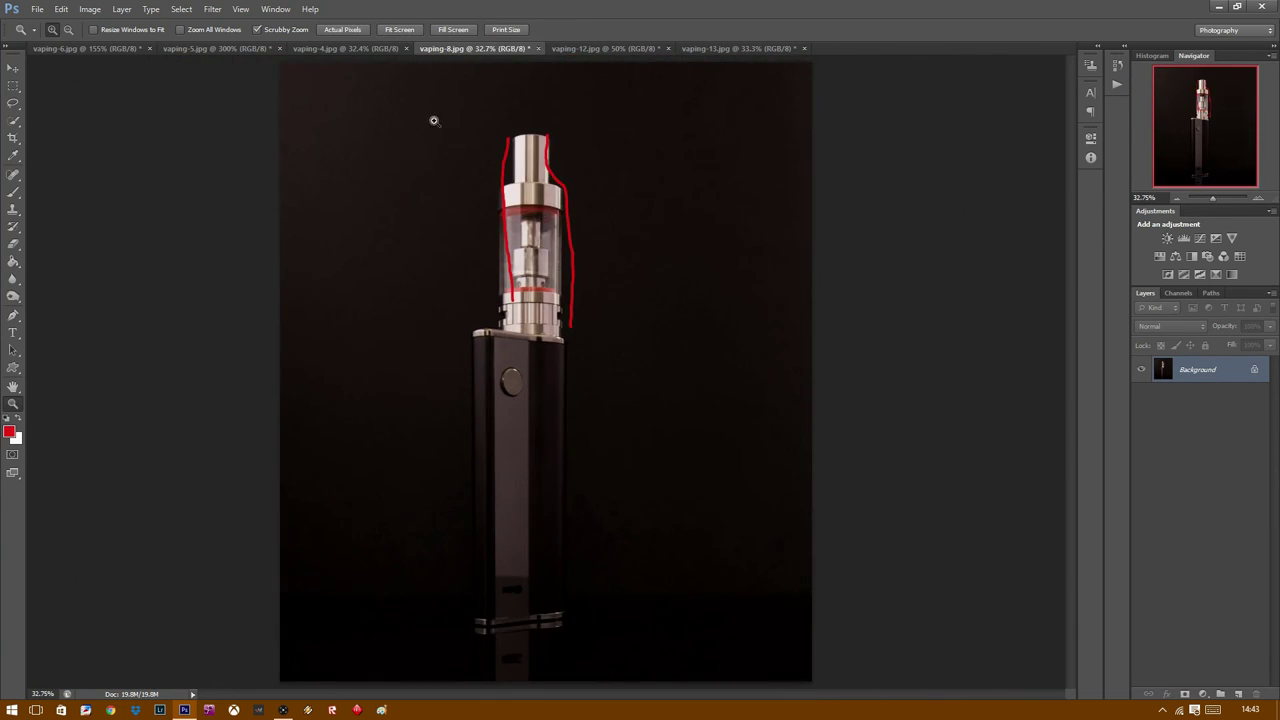